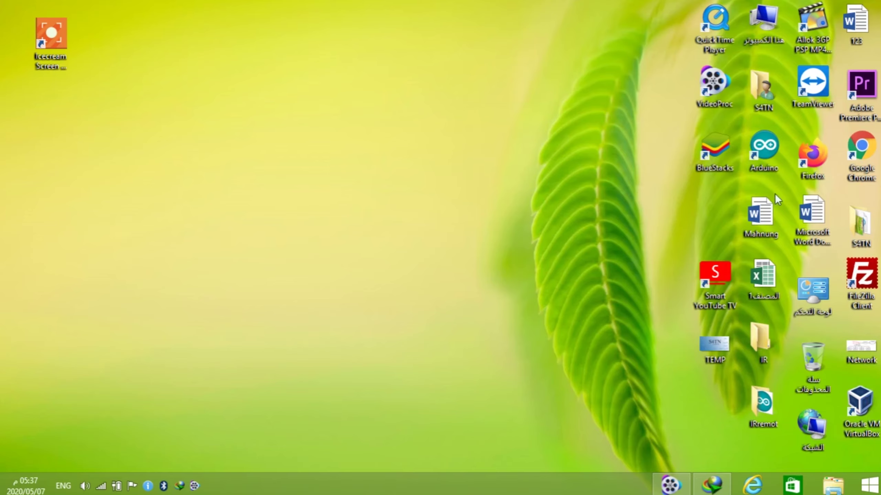
Open Firefox, search Google for "centos" and open the CentOS Project website.
{"action": "double_click", "coordinate": [803, 165]}
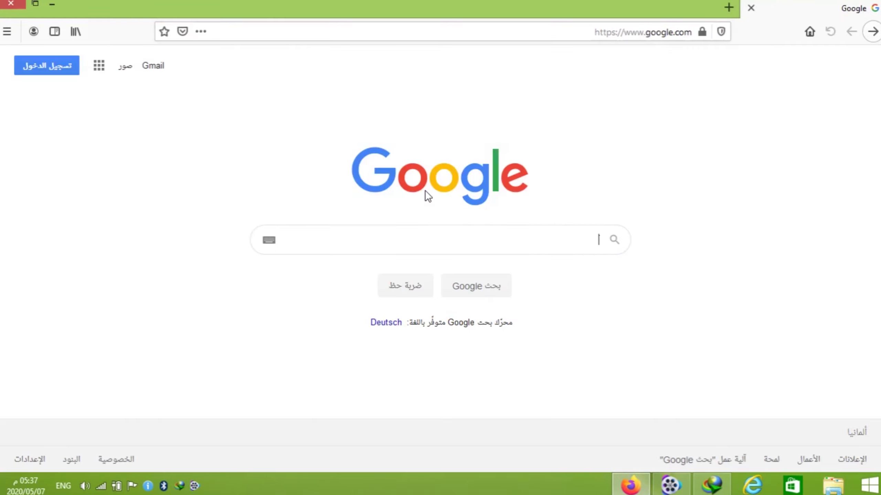
{"action": "type", "text": "centos"}
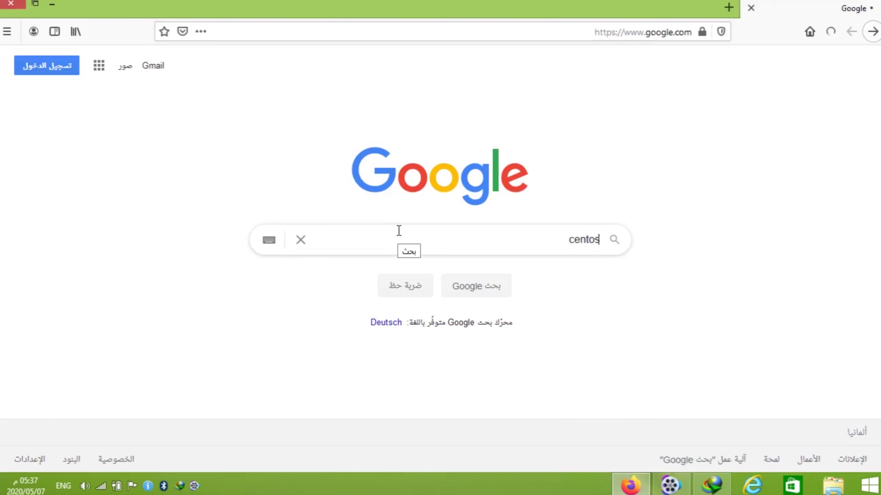
{"action": "key", "text": "Return"}
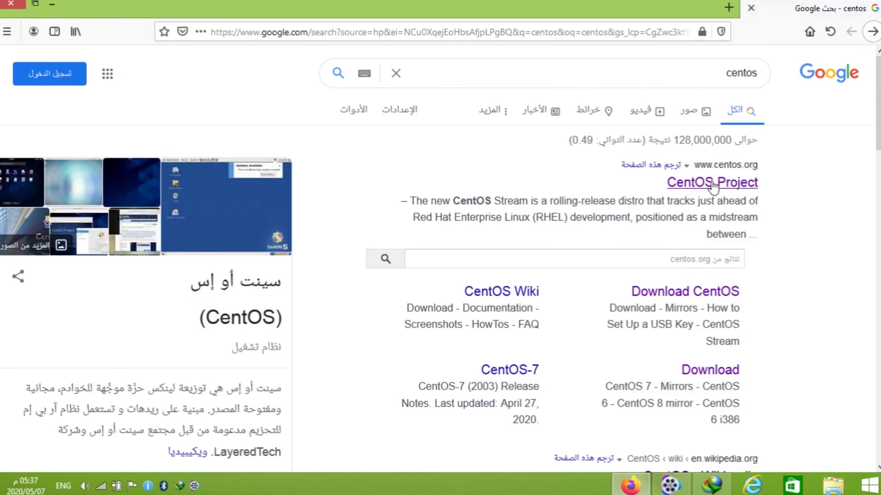
{"action": "left_click", "coordinate": [735, 185]}
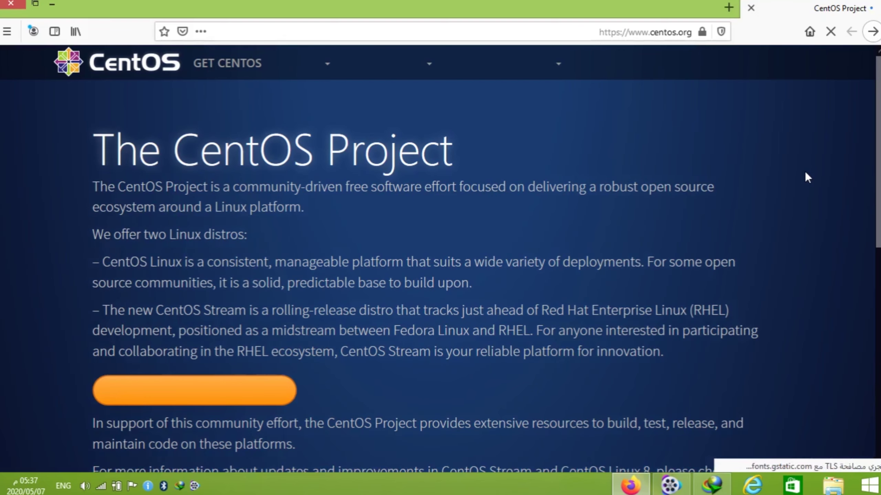
Open the CentOS download page through Get CentOS Now on the project homepage.
{"action": "scroll", "coordinate": [805, 171], "scroll_direction": "down", "scroll_amount": 3}
{"action": "scroll", "coordinate": [486, 258], "scroll_direction": "down", "scroll_amount": 3}
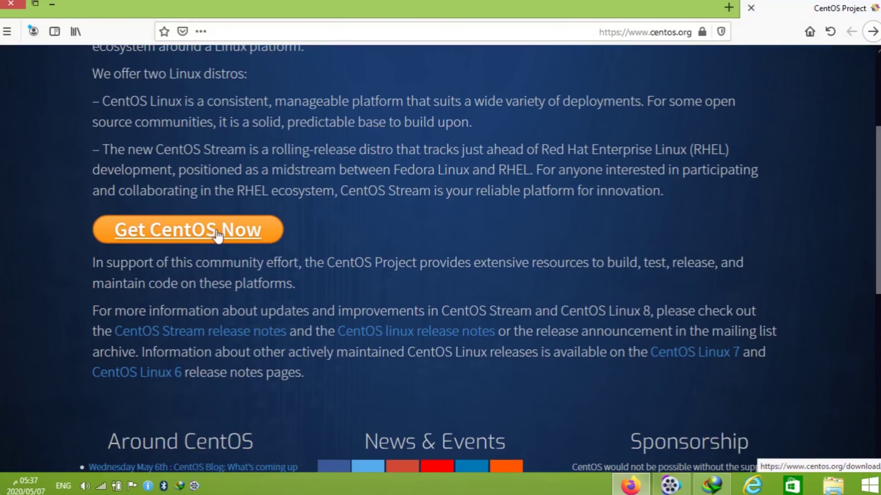
{"action": "left_click", "coordinate": [201, 238]}
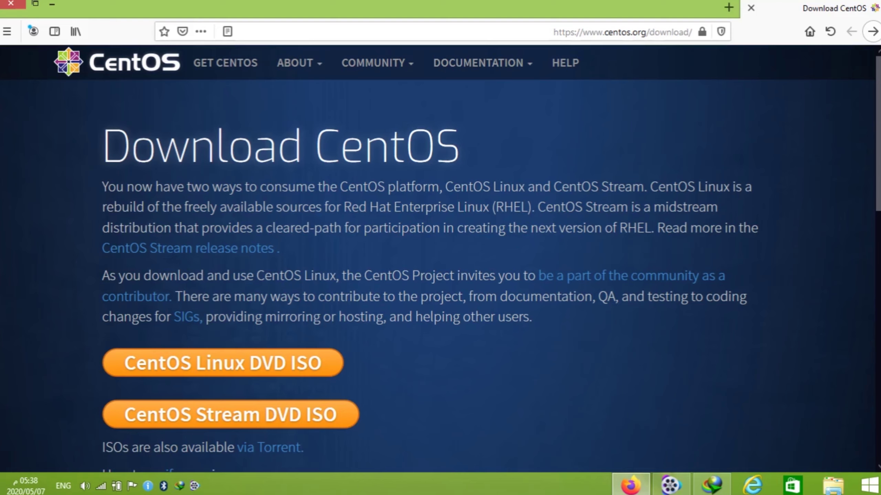
Examine the table of available CentOS Linux versions on the linked Older Versions page, and return to the Download CentOS page.
{"action": "left_click", "coordinate": [877, 137]}
{"action": "left_click_drag", "start_coordinate": [878, 137], "coordinate": [878, 198]}
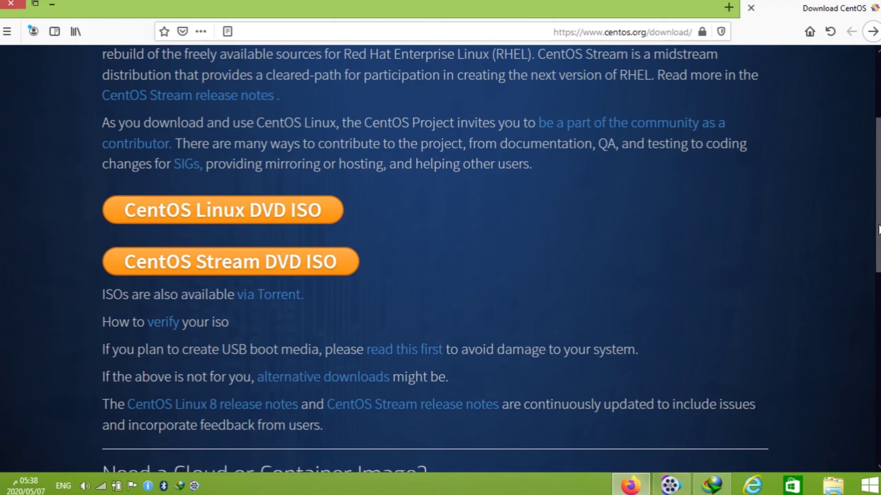
{"action": "left_click_drag", "start_coordinate": [877, 231], "coordinate": [875, 368]}
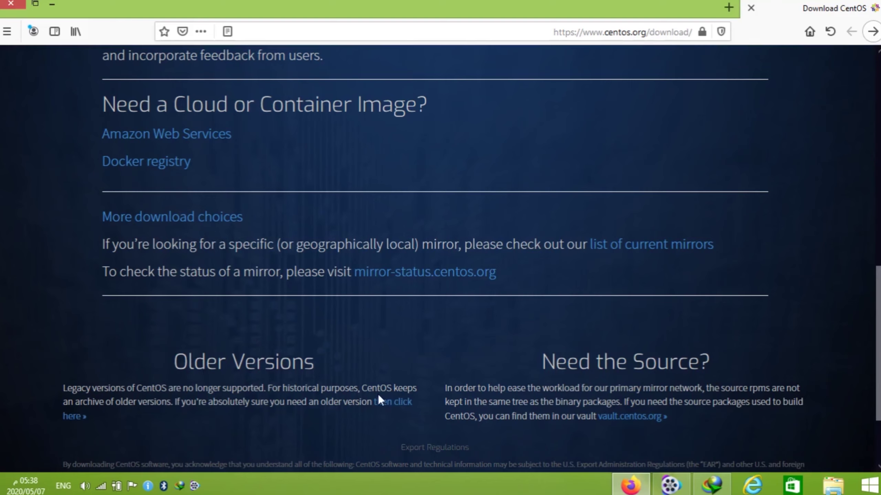
{"action": "left_click", "coordinate": [387, 403]}
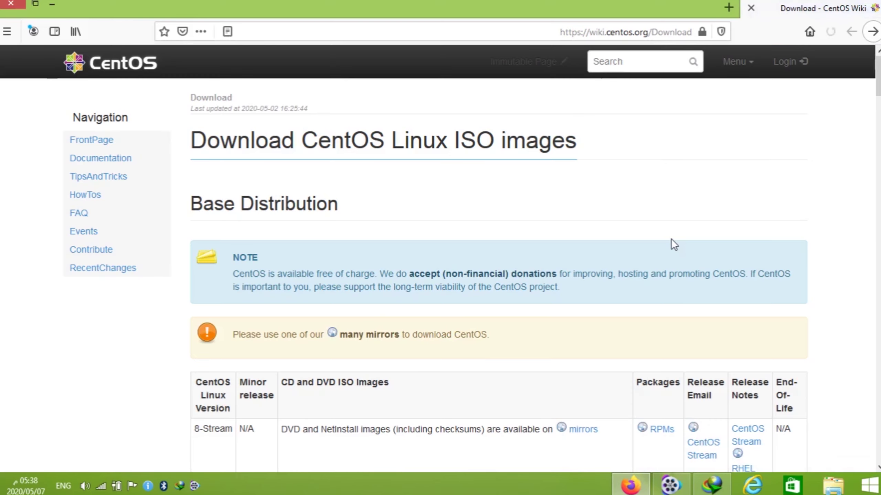
{"action": "left_click_drag", "start_coordinate": [876, 87], "coordinate": [875, 114]}
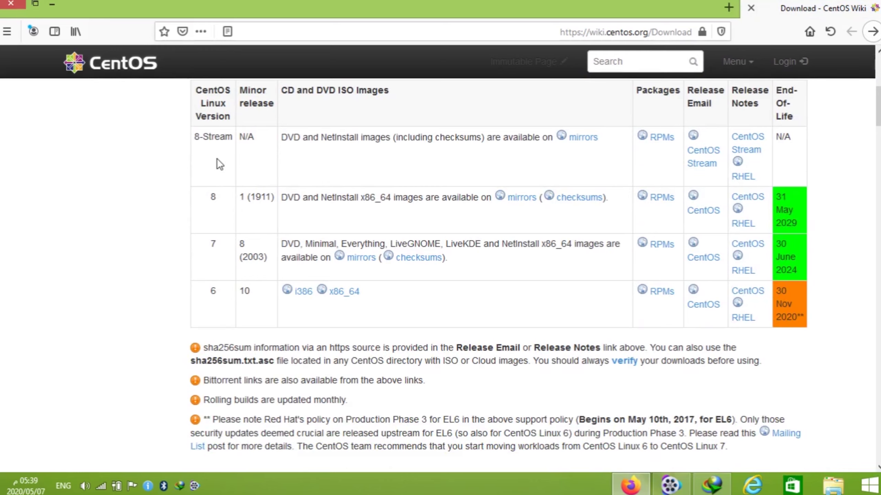
{"action": "left_click", "coordinate": [872, 32]}
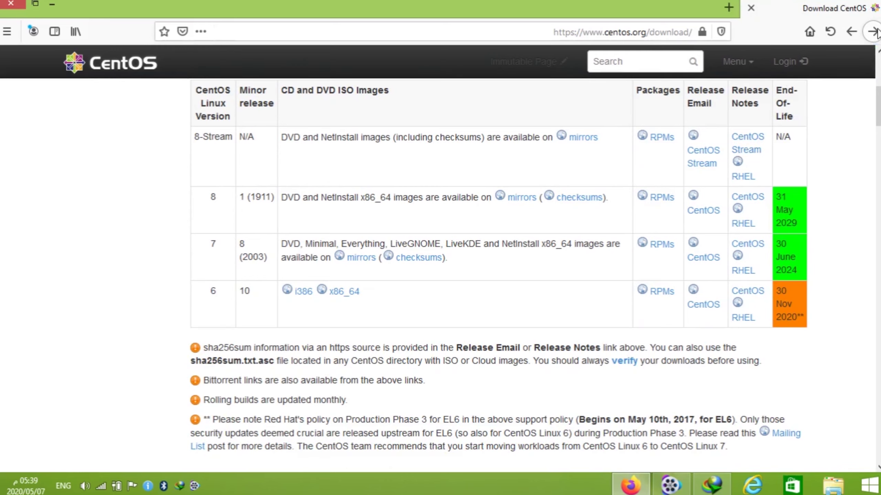
{"action": "left_click_drag", "start_coordinate": [876, 346], "coordinate": [871, 190]}
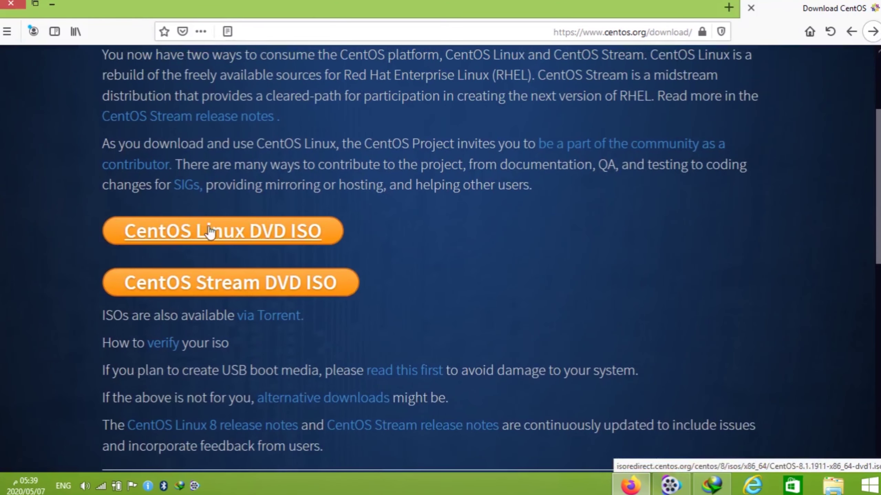
Request the CentOS Linux DVD ISO from the mirror.eu.oneandone.net mirror, cancel the download and close the browser.
{"action": "left_click", "coordinate": [235, 235]}
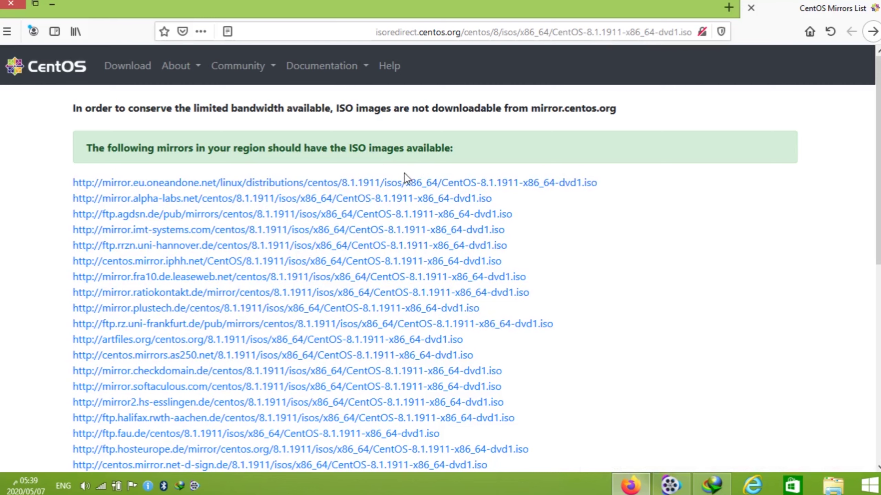
{"action": "left_click", "coordinate": [383, 186]}
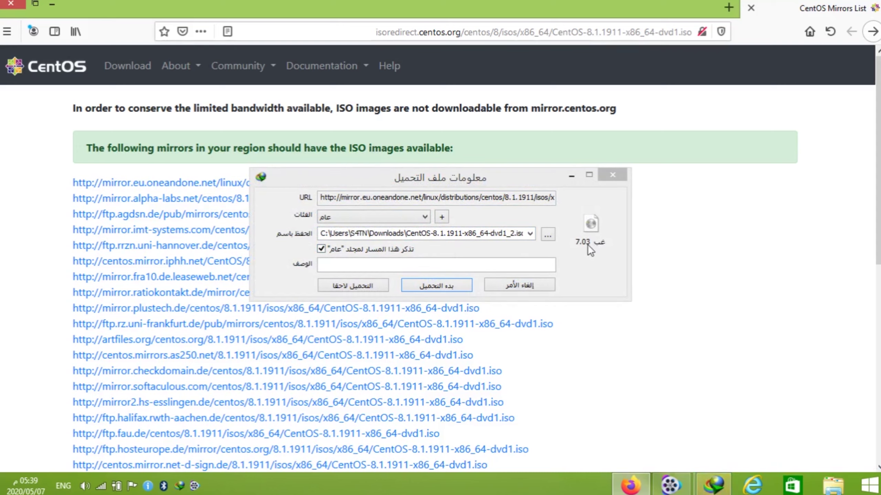
{"action": "left_click", "coordinate": [534, 287]}
{"action": "left_click", "coordinate": [533, 287]}
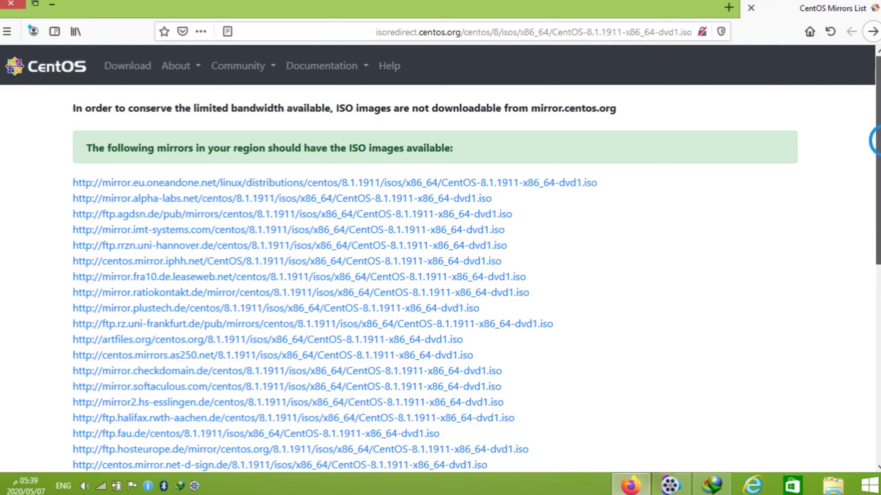
{"action": "left_click_drag", "start_coordinate": [877, 138], "coordinate": [876, 80]}
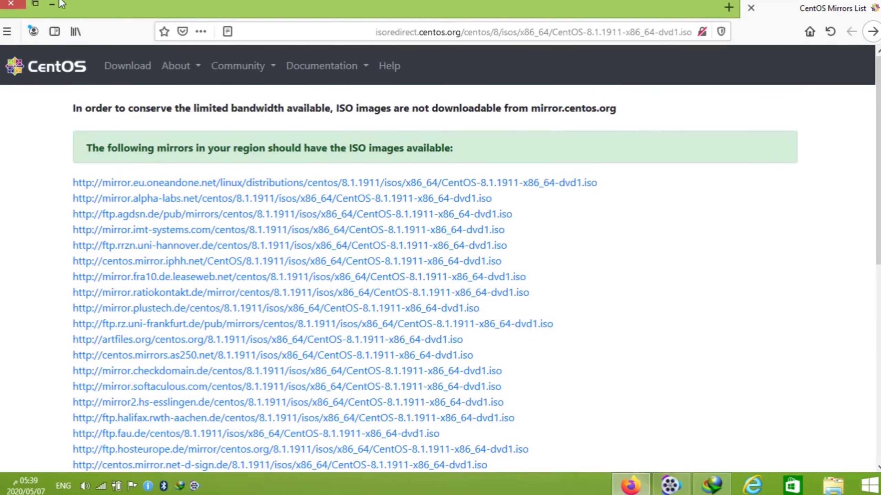
{"action": "left_click", "coordinate": [2, 3]}
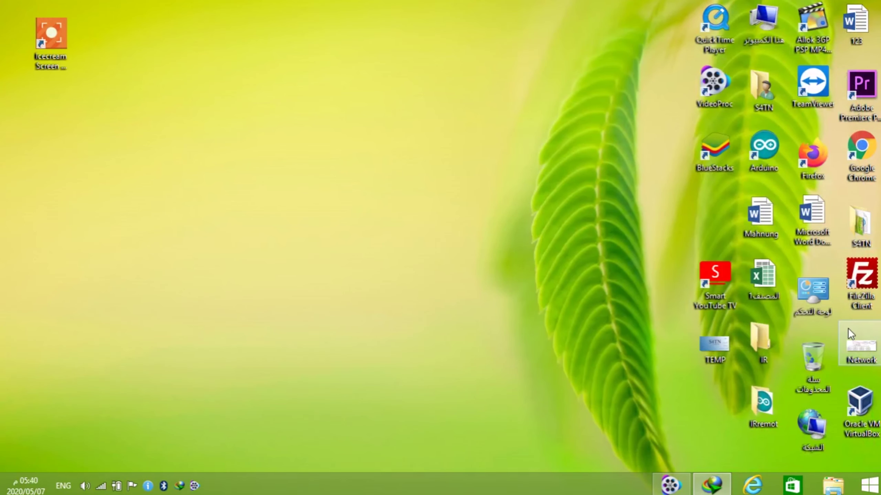
Locate the CentOS-8.1.1911-x86_64-dvd1 disc image in the Downloads folder, check its details and close the folder window.
{"action": "double_click", "coordinate": [763, 90]}
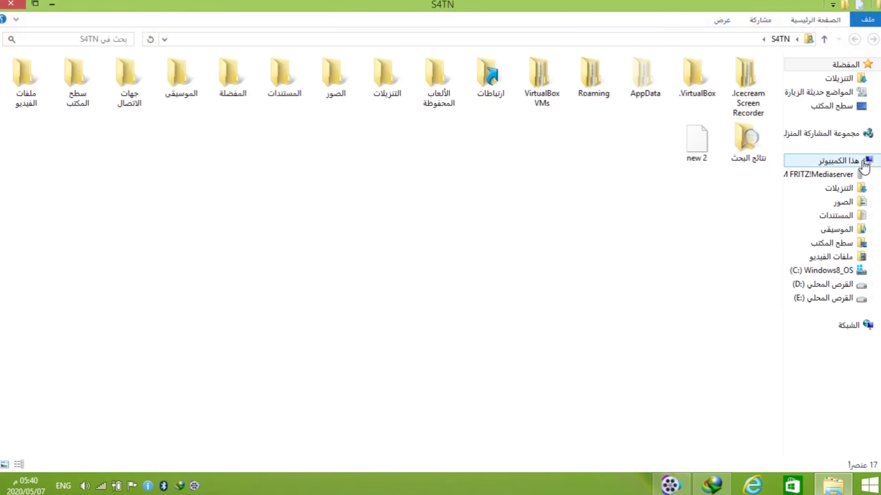
{"action": "left_click", "coordinate": [841, 79]}
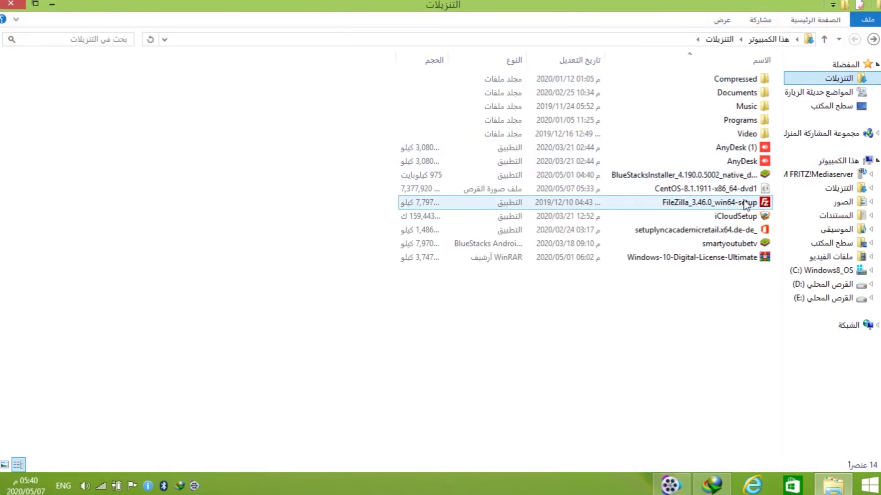
{"action": "left_click", "coordinate": [739, 186]}
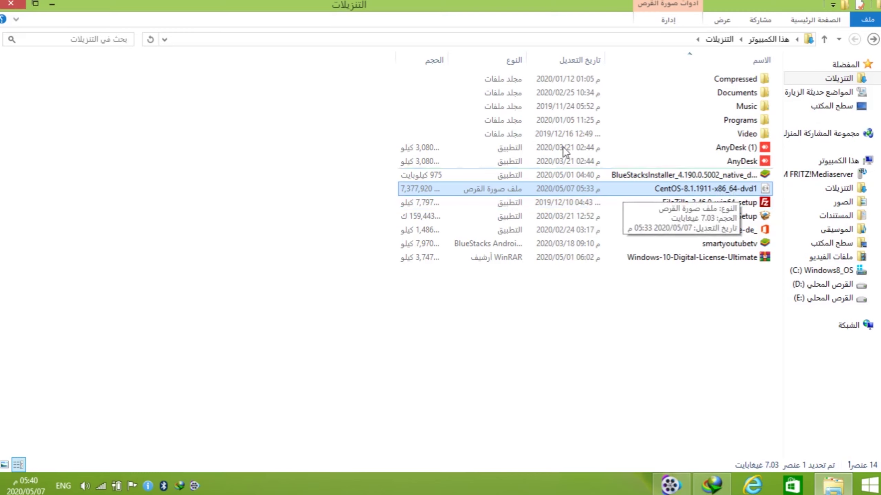
{"action": "left_click", "coordinate": [8, 4]}
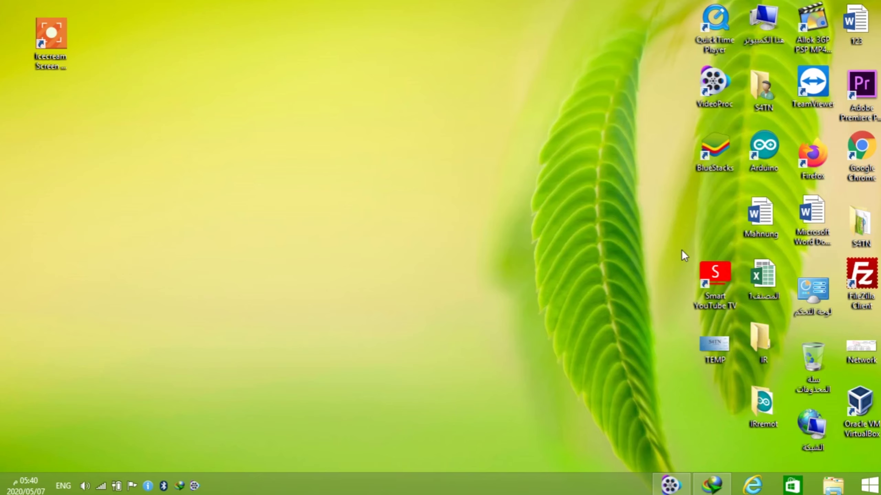
Open Oracle VM VirtualBox, dismiss the Extension Pack download prompt and begin a new virtual machine named Centos.
{"action": "double_click", "coordinate": [872, 408]}
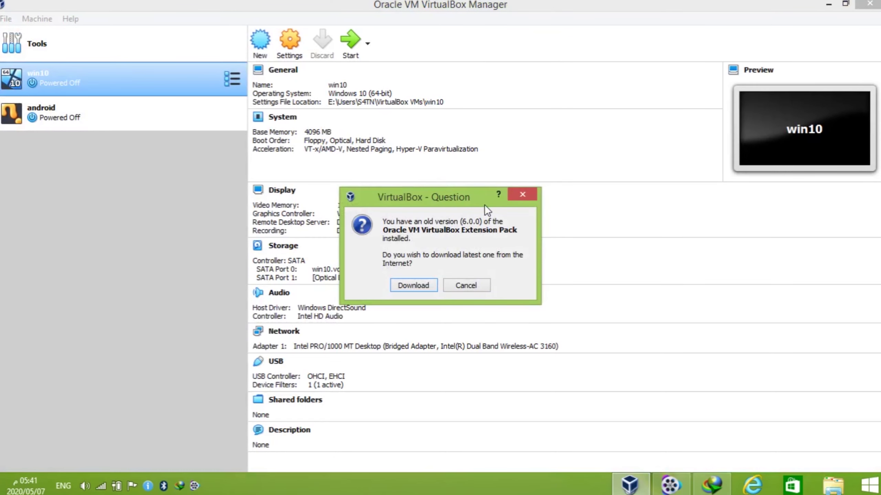
{"action": "left_click", "coordinate": [523, 195]}
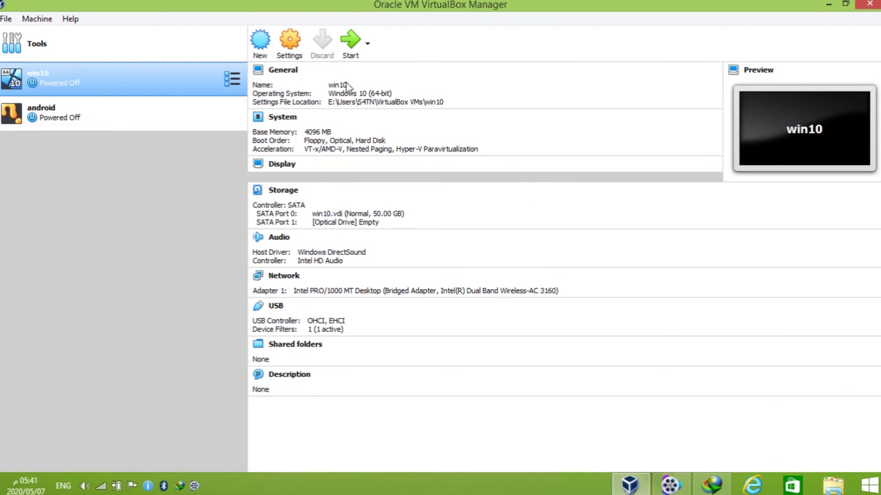
{"action": "left_click", "coordinate": [257, 41]}
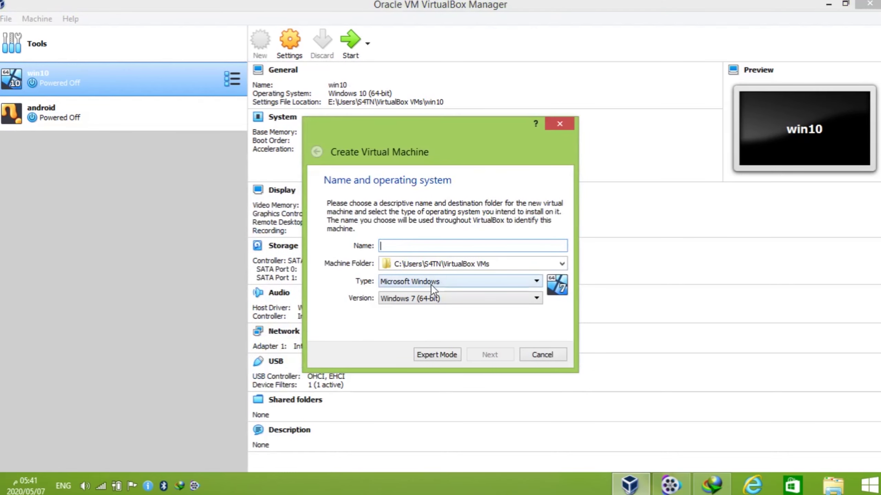
{"action": "type", "text": "Ce"}
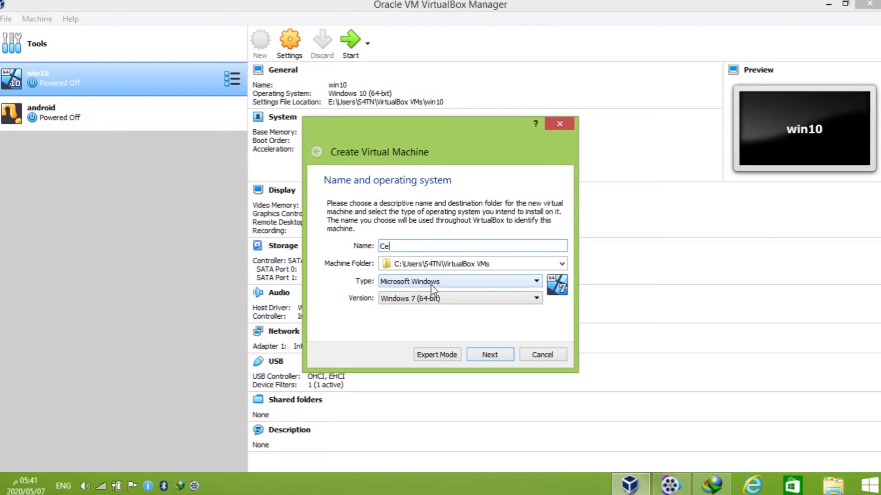
{"action": "type", "text": "ntos"}
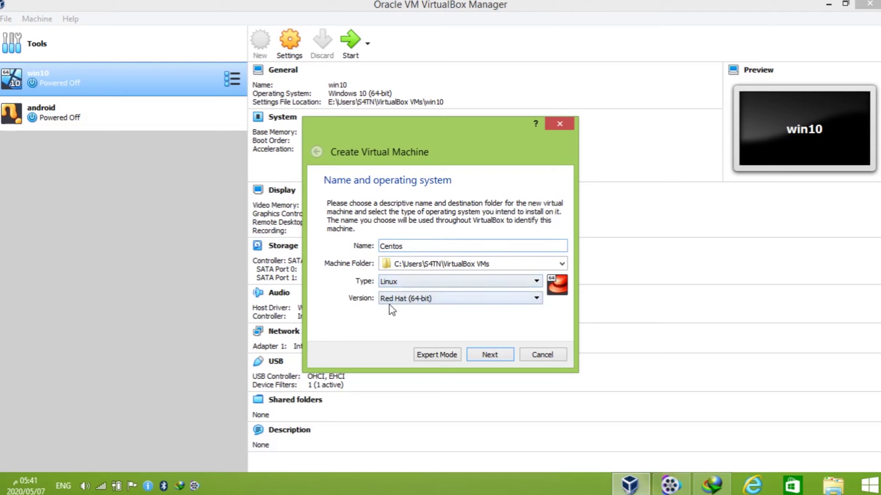
Look through the Linux versions, choose Red Hat (64-bit) for the Centos machine and continue to the memory size.
{"action": "left_click", "coordinate": [432, 302]}
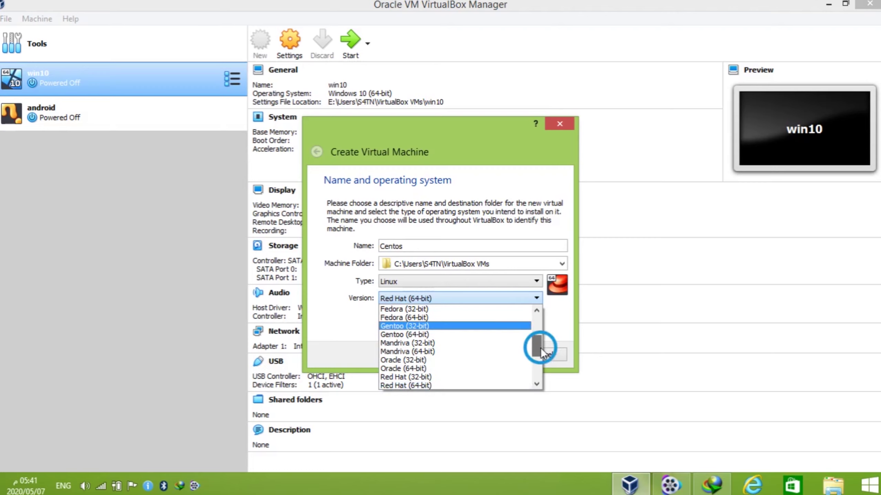
{"action": "left_click_drag", "start_coordinate": [541, 351], "coordinate": [541, 369]}
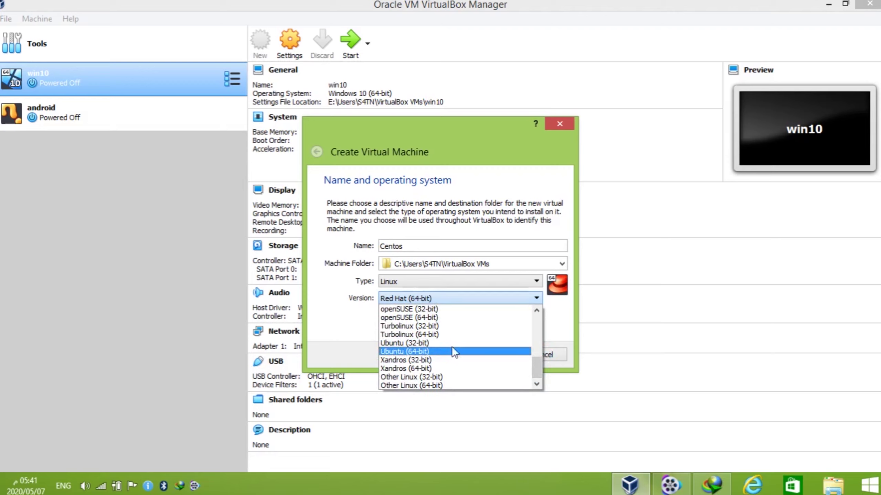
{"action": "left_click_drag", "start_coordinate": [540, 364], "coordinate": [537, 358]}
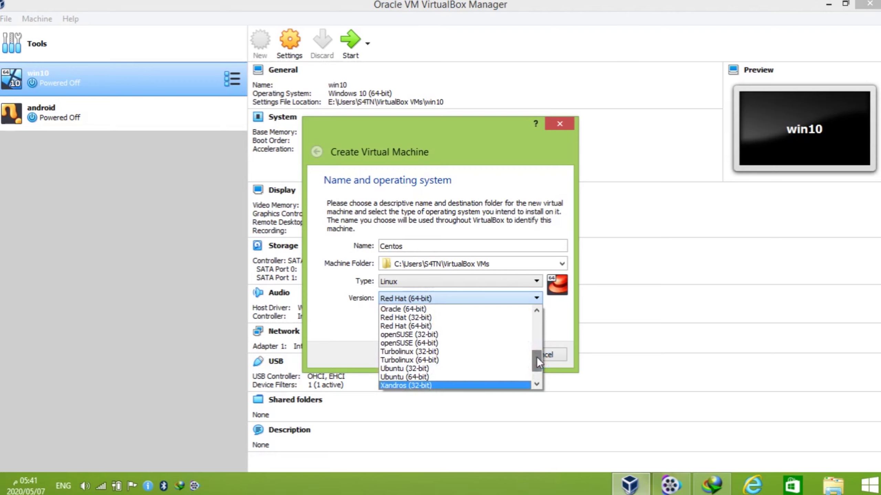
{"action": "left_click", "coordinate": [451, 326]}
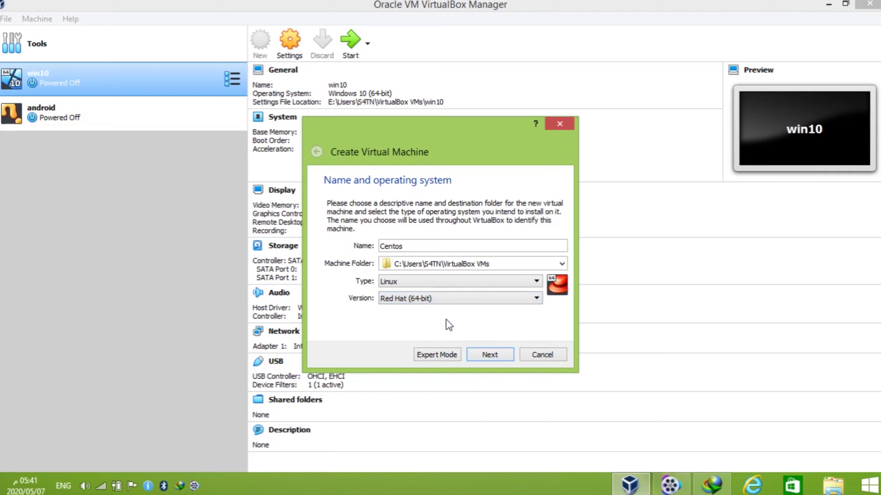
{"action": "left_click", "coordinate": [497, 357]}
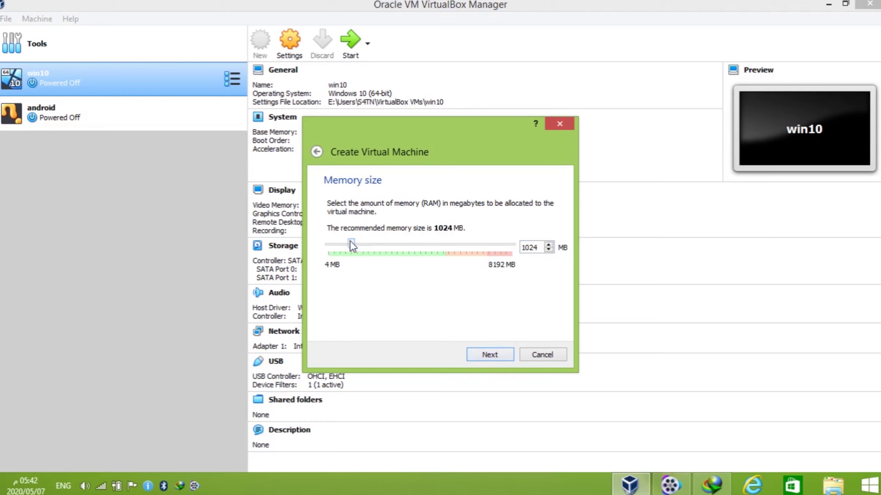
Allocate 4096 MB of memory and choose to create a new virtual hard disk of type VDI (VirtualBox Disk Image).
{"action": "left_click_drag", "start_coordinate": [350, 244], "coordinate": [420, 247]}
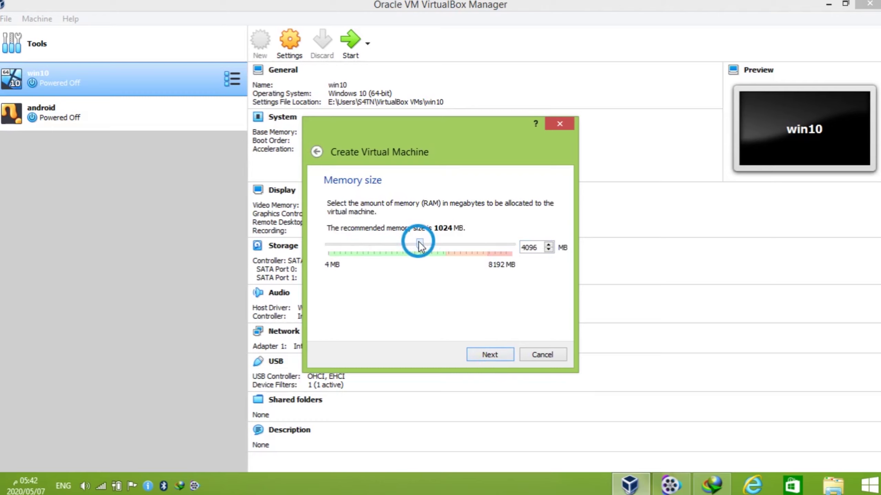
{"action": "left_click", "coordinate": [498, 356]}
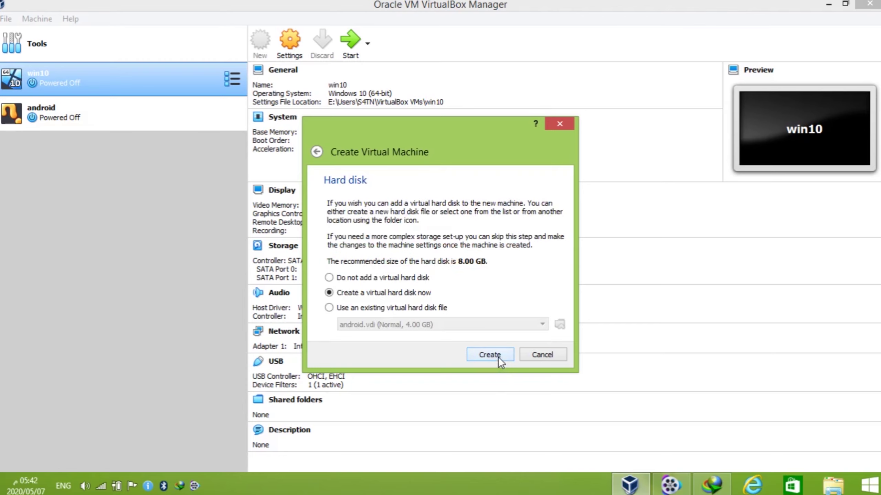
{"action": "left_click", "coordinate": [328, 292]}
{"action": "left_click", "coordinate": [486, 354]}
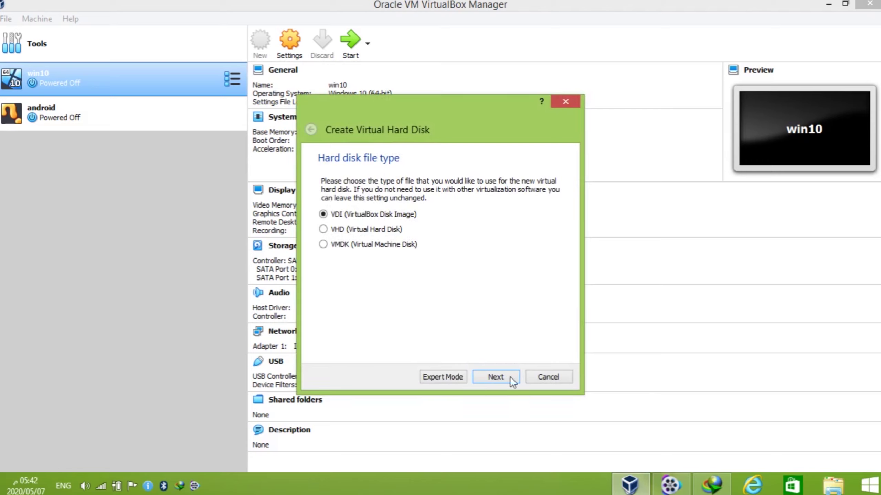
{"action": "left_click", "coordinate": [498, 377]}
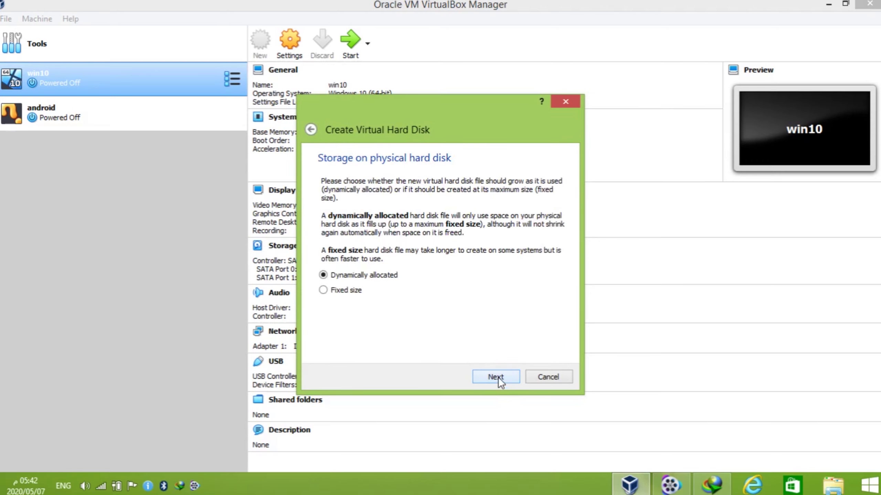
Keep the virtual hard disk dynamically allocated and set its size to 40 GB.
{"action": "left_click", "coordinate": [498, 377]}
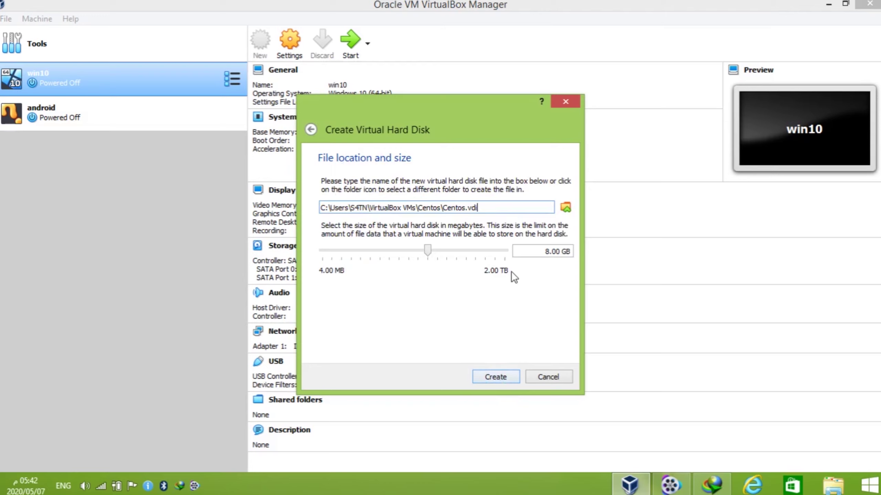
{"action": "left_click_drag", "start_coordinate": [549, 250], "coordinate": [544, 248]}
{"action": "type", "text": "40"}
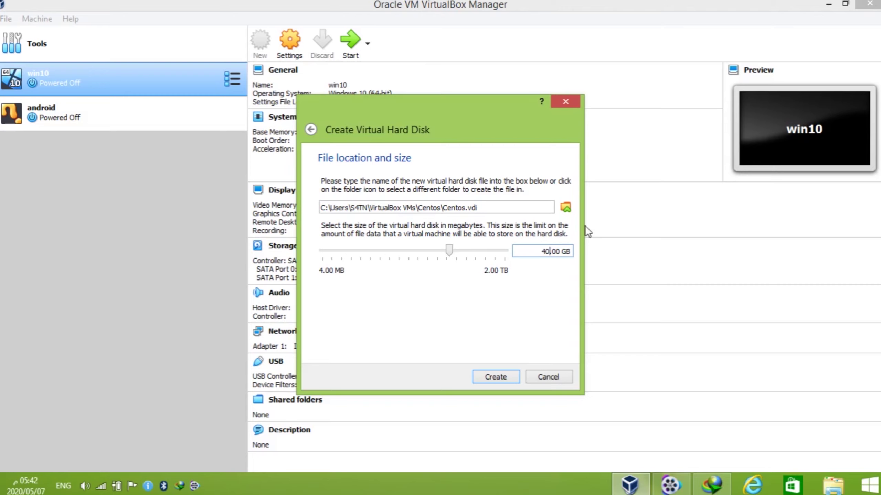
{"action": "left_click", "coordinate": [566, 207]}
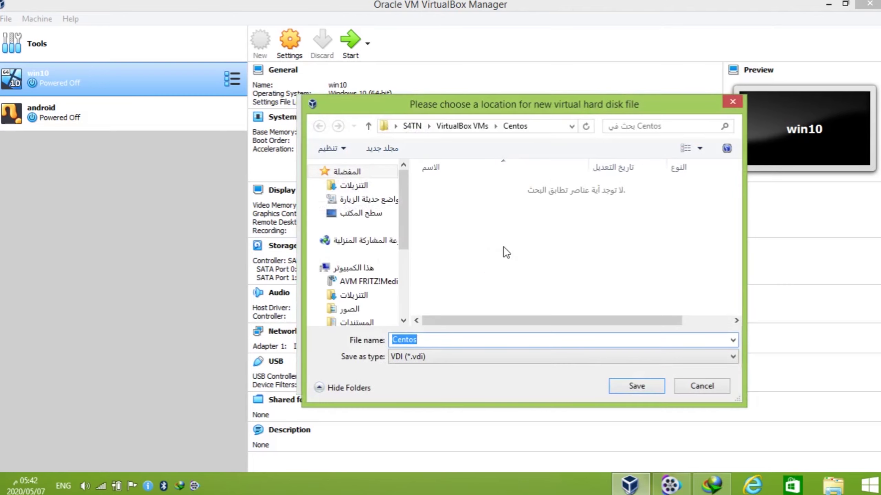
{"action": "left_click", "coordinate": [682, 386]}
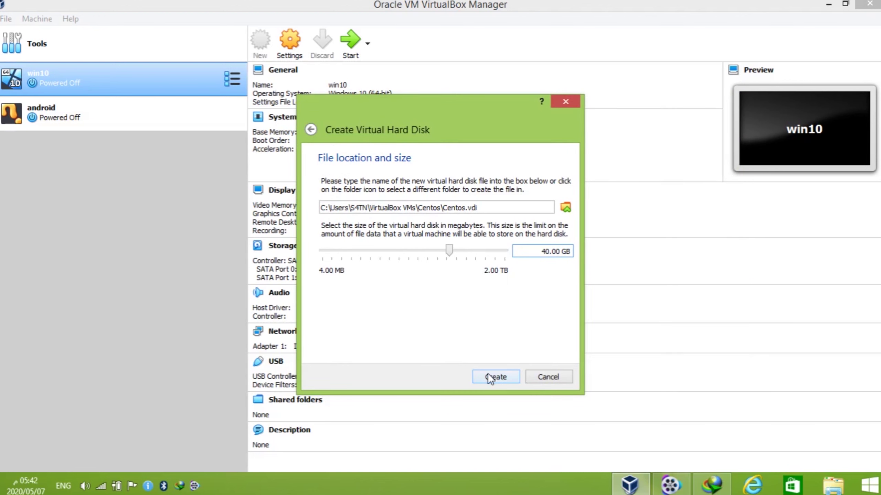
Store the Centos disk file in a new folder named Centos on drive E: and create the virtual hard disk.
{"action": "left_click", "coordinate": [562, 207]}
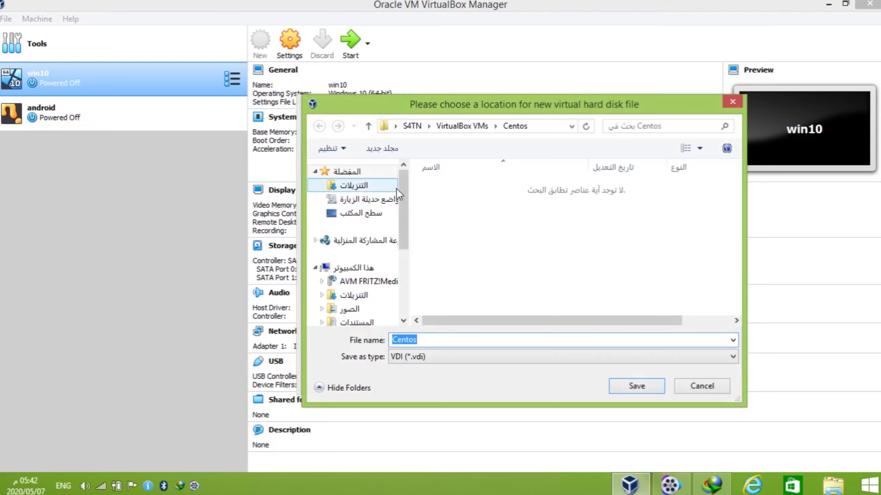
{"action": "left_click_drag", "start_coordinate": [407, 233], "coordinate": [407, 277]}
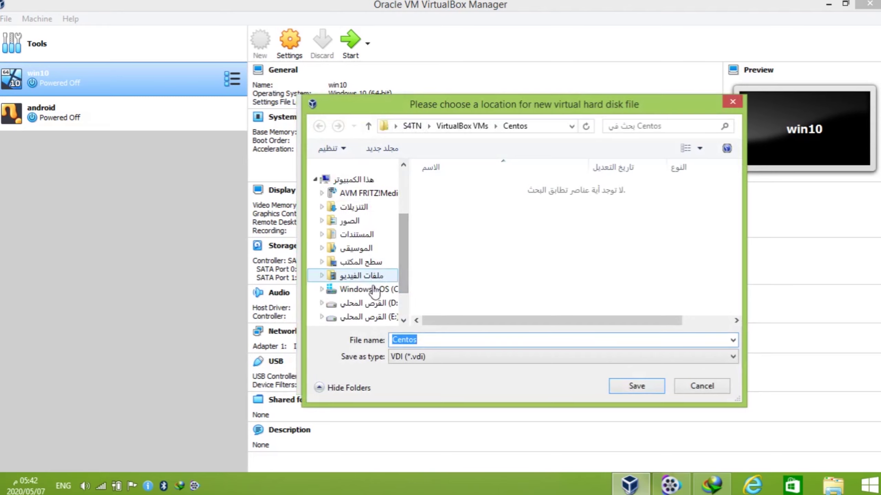
{"action": "left_click", "coordinate": [364, 318]}
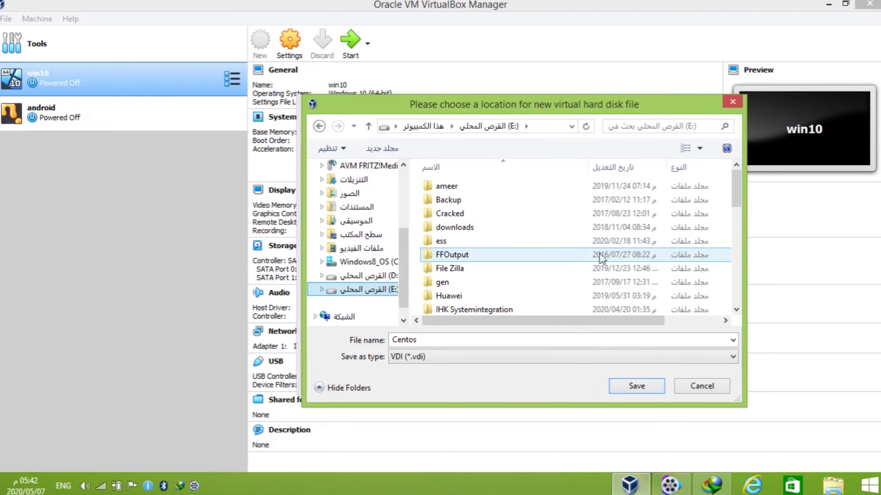
{"action": "left_click_drag", "start_coordinate": [744, 197], "coordinate": [879, 223]}
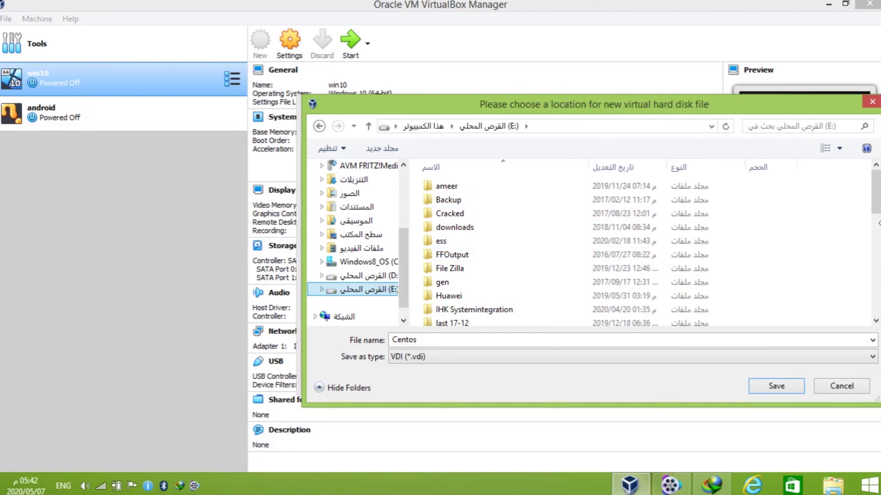
{"action": "right_click", "coordinate": [811, 269]}
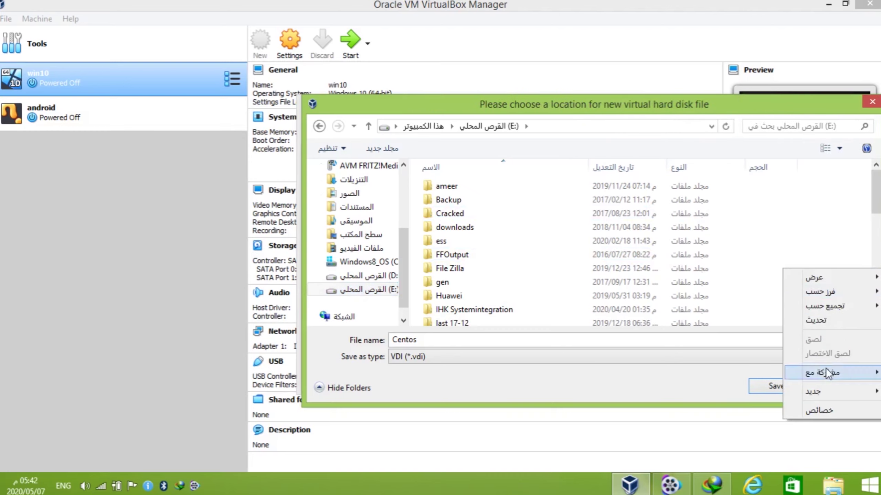
{"action": "mouse_move", "coordinate": [825, 389]}
{"action": "left_click", "coordinate": [714, 242]}
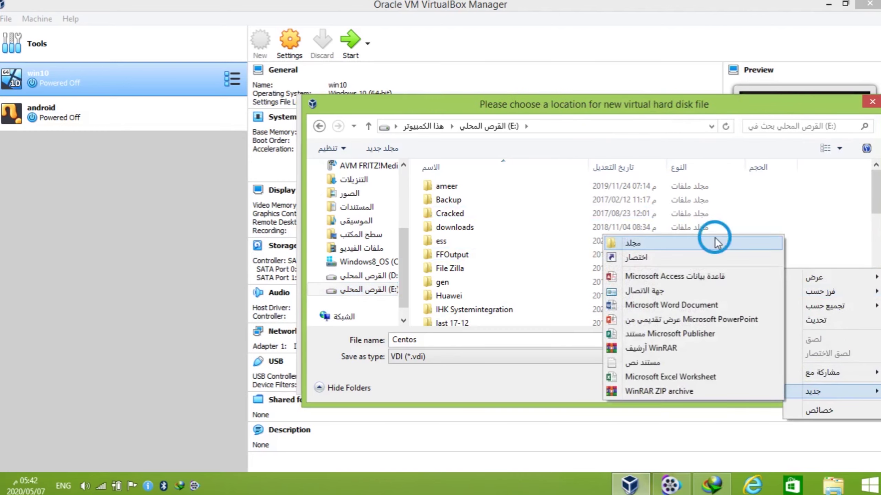
{"action": "type", "text": "C"}
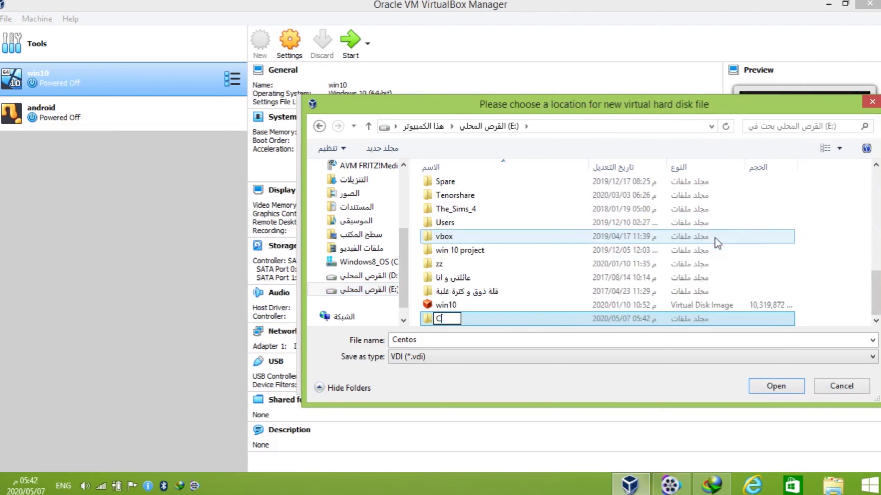
{"action": "type", "text": "entos"}
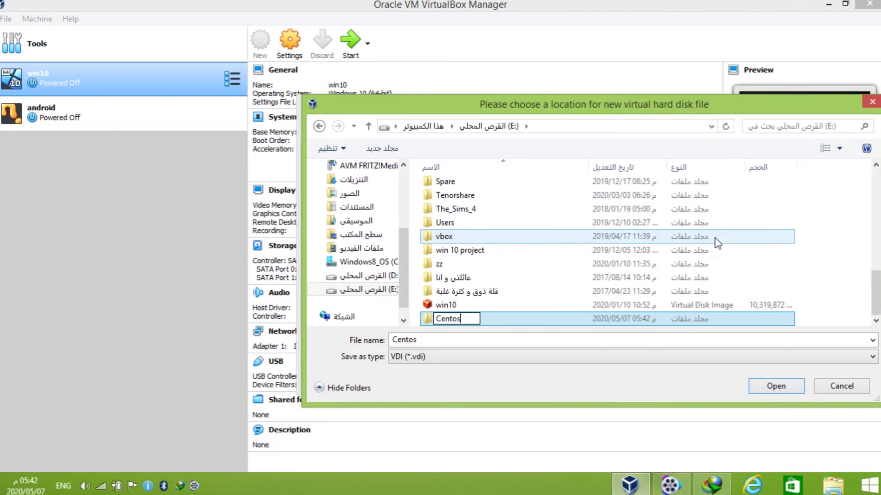
{"action": "key", "text": "Return"}
{"action": "left_click", "coordinate": [776, 385]}
{"action": "left_click", "coordinate": [492, 371]}
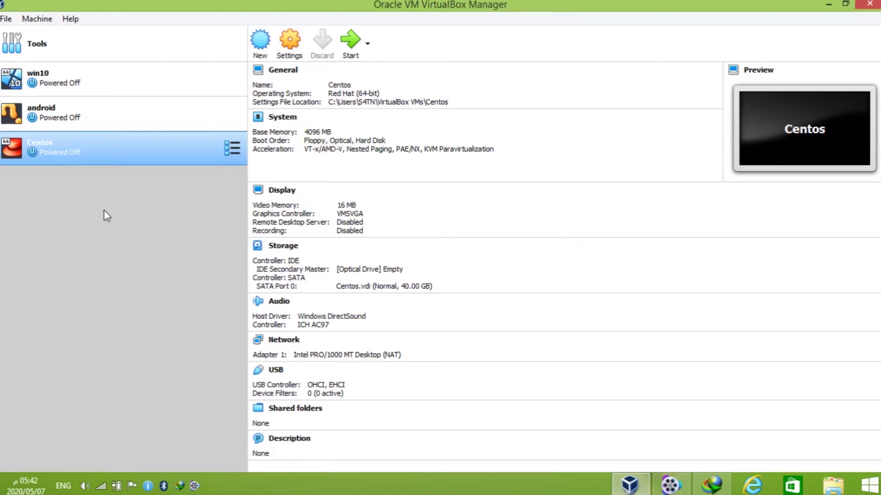
Attach network Adapter 1 of the Centos machine to Bridged Adapter and save its settings.
{"action": "right_click", "coordinate": [139, 147]}
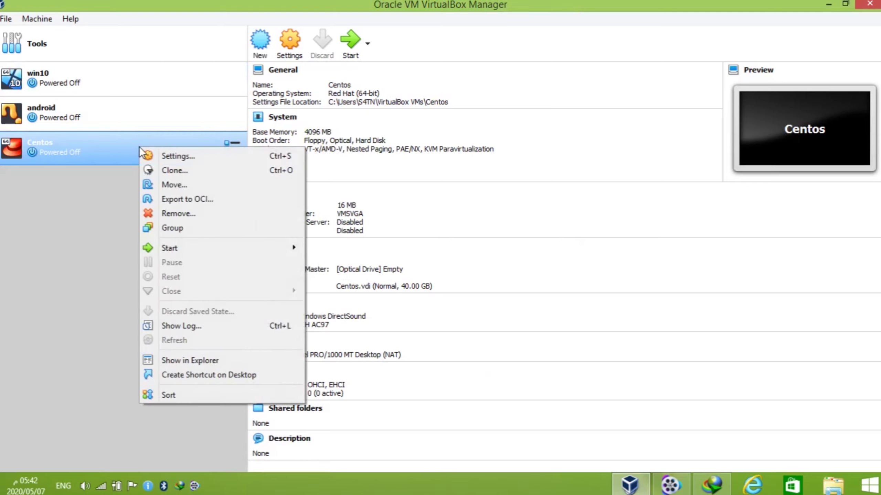
{"action": "left_click", "coordinate": [151, 155]}
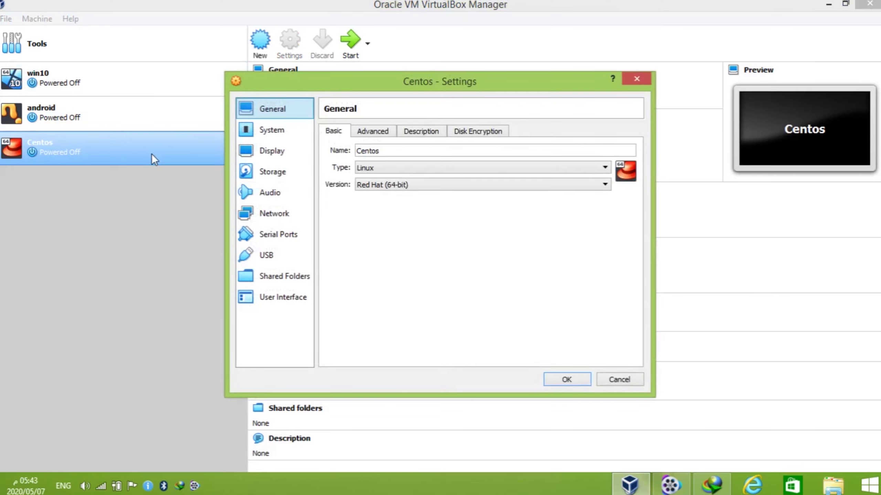
{"action": "left_click", "coordinate": [279, 215]}
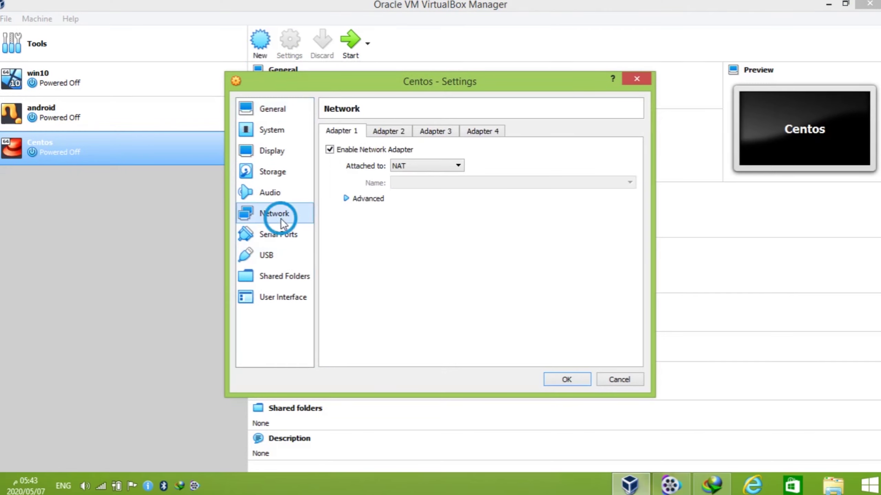
{"action": "left_click", "coordinate": [432, 165]}
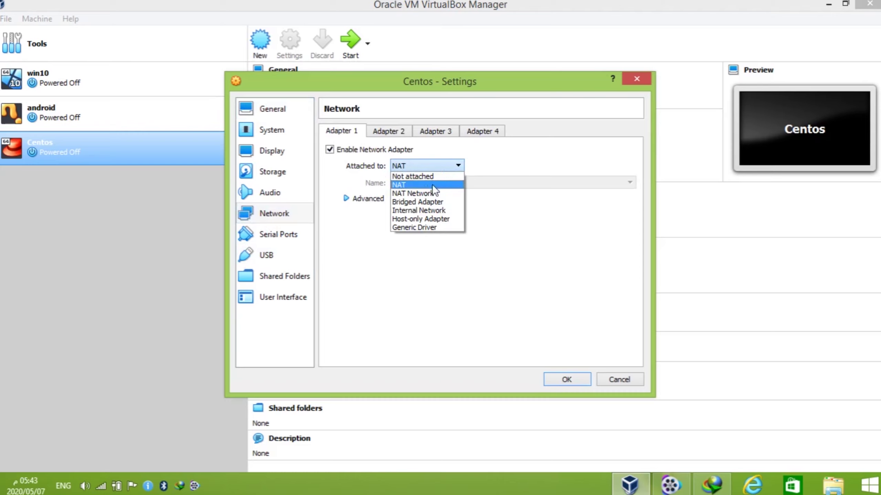
{"action": "left_click", "coordinate": [434, 201]}
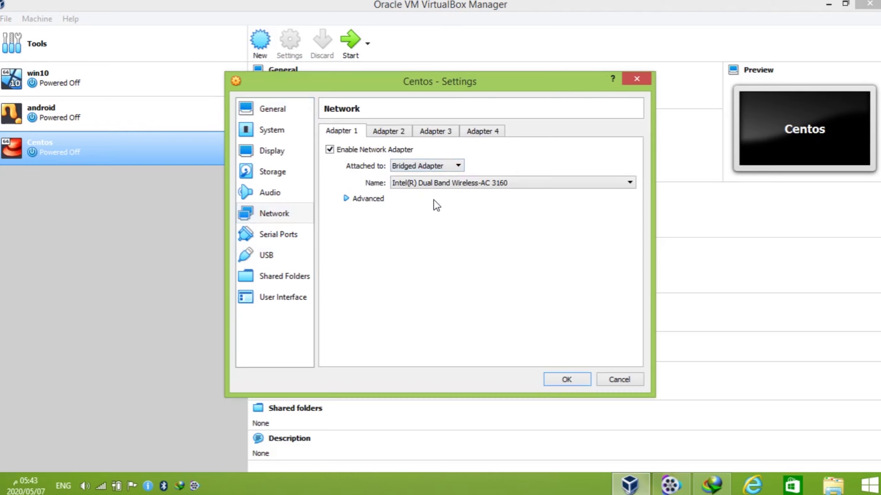
{"action": "left_click", "coordinate": [565, 379]}
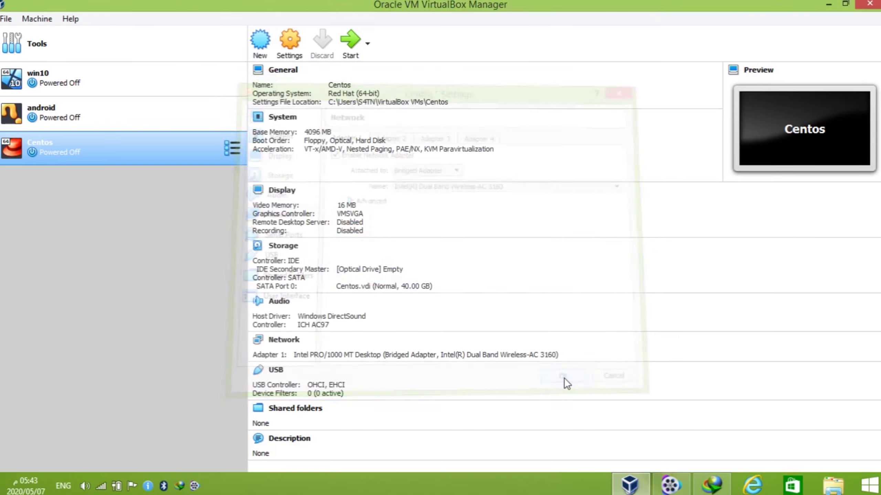
Start the Centos machine with CentOS-8.1.1911-x86_64-dvd1.iso from the Downloads folder as its start-up disk.
{"action": "double_click", "coordinate": [122, 149]}
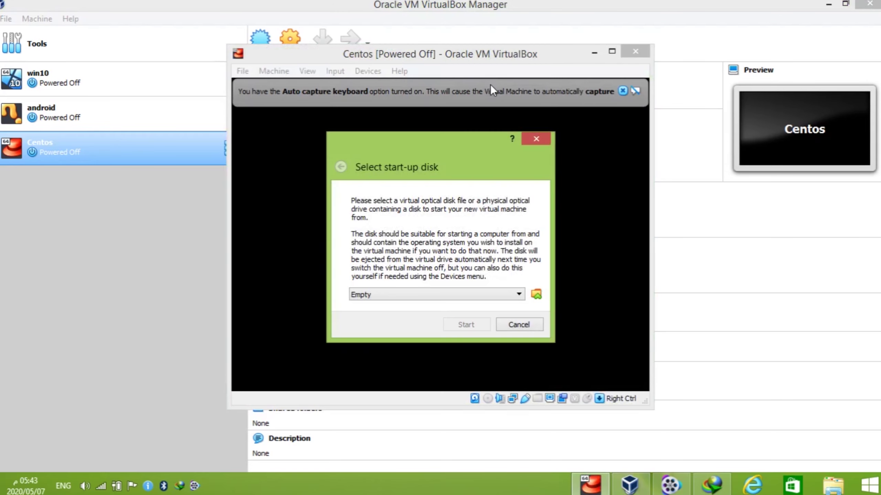
{"action": "left_click", "coordinate": [518, 295]}
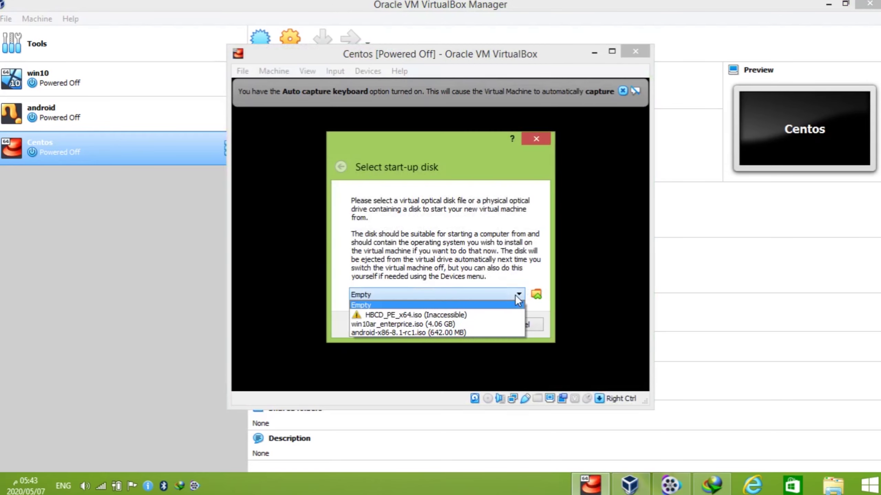
{"action": "left_click", "coordinate": [516, 296]}
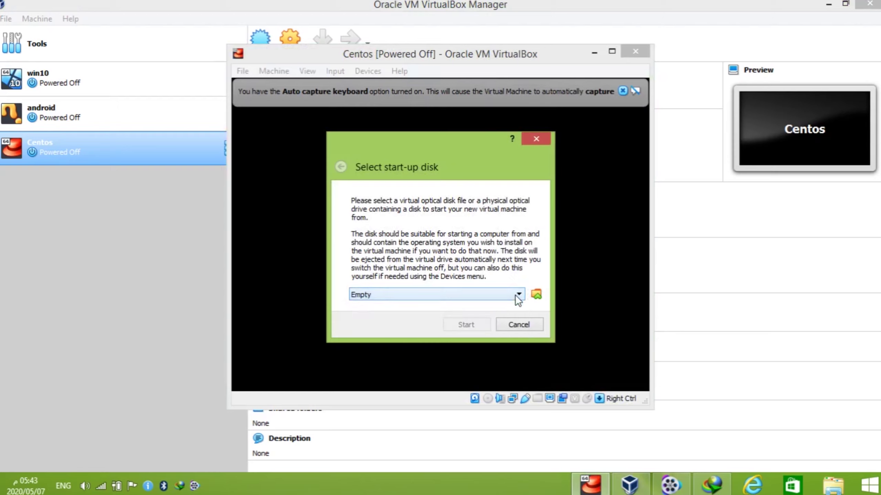
{"action": "left_click", "coordinate": [536, 294]}
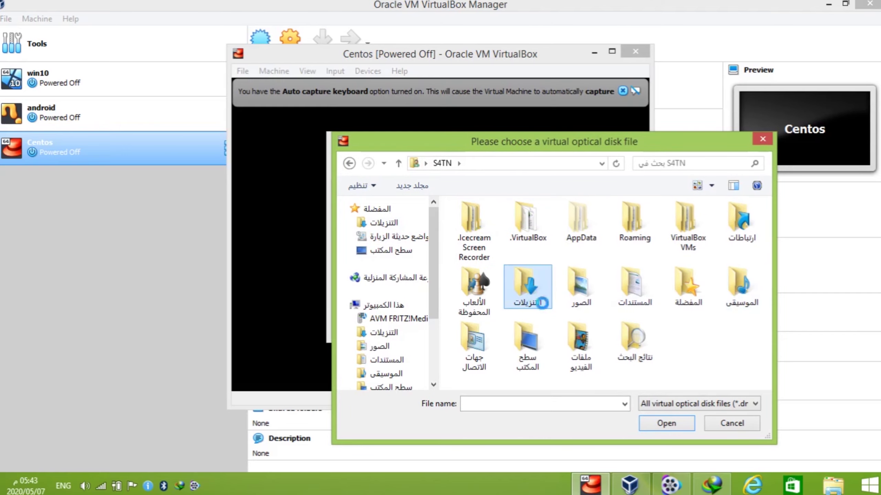
{"action": "double_click", "coordinate": [542, 303]}
{"action": "double_click", "coordinate": [522, 292]}
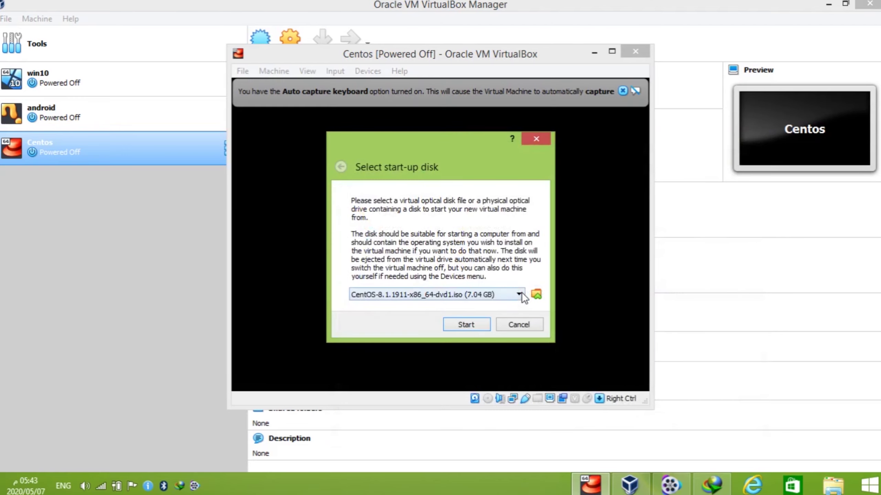
{"action": "left_click", "coordinate": [465, 325]}
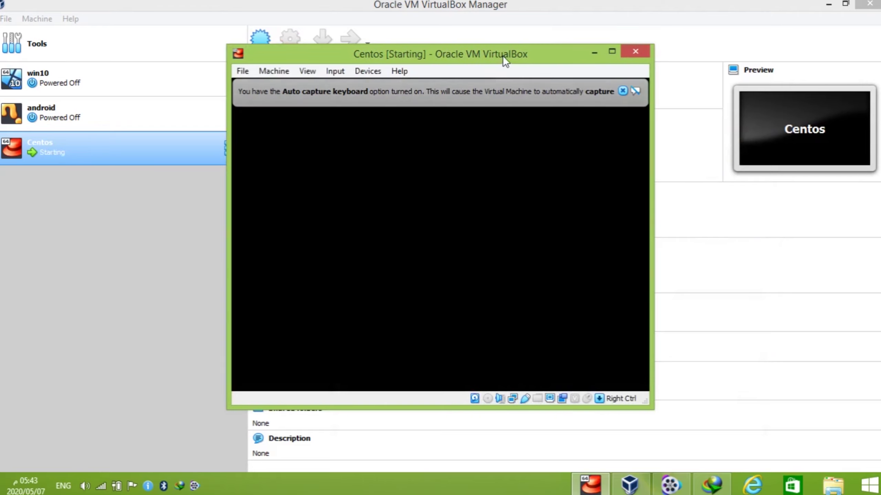
Maximize the virtual machine window and select Test this media & install CentOS Linux 8 in the boot menu.
{"action": "double_click", "coordinate": [502, 54]}
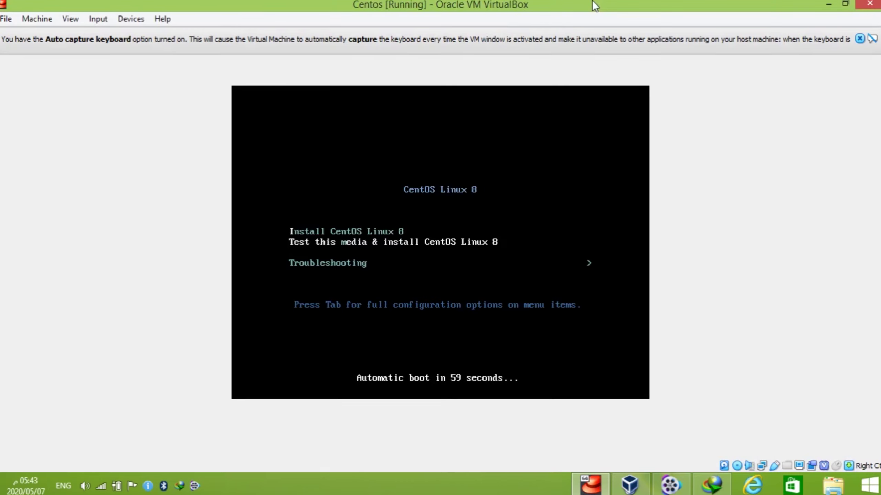
{"action": "key", "text": "Down"}
{"action": "key", "text": "Up"}
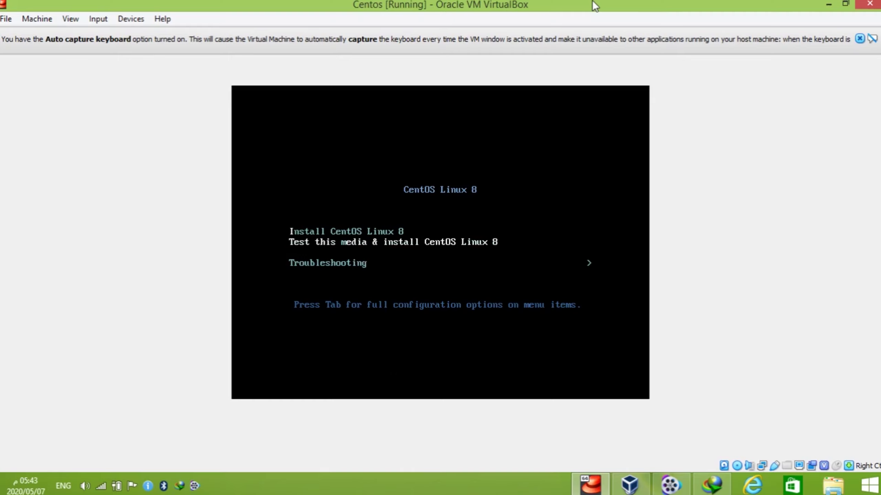
{"action": "key", "text": "Up"}
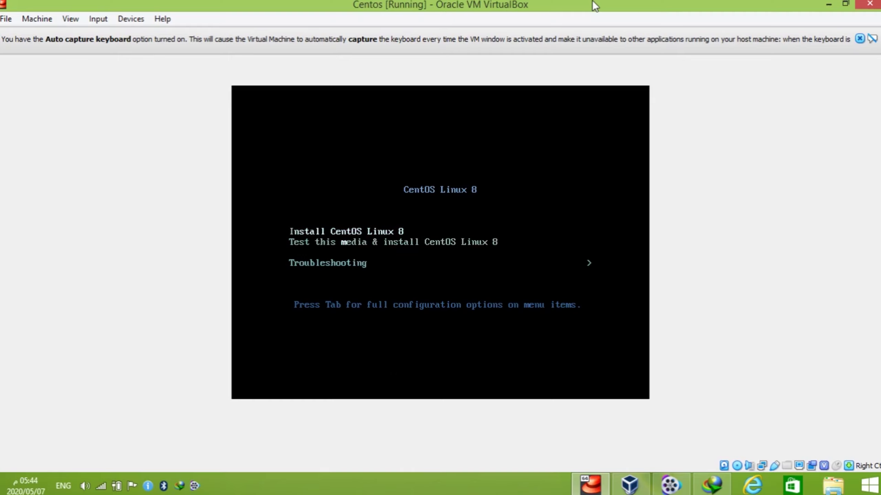
{"action": "key", "text": "Down"}
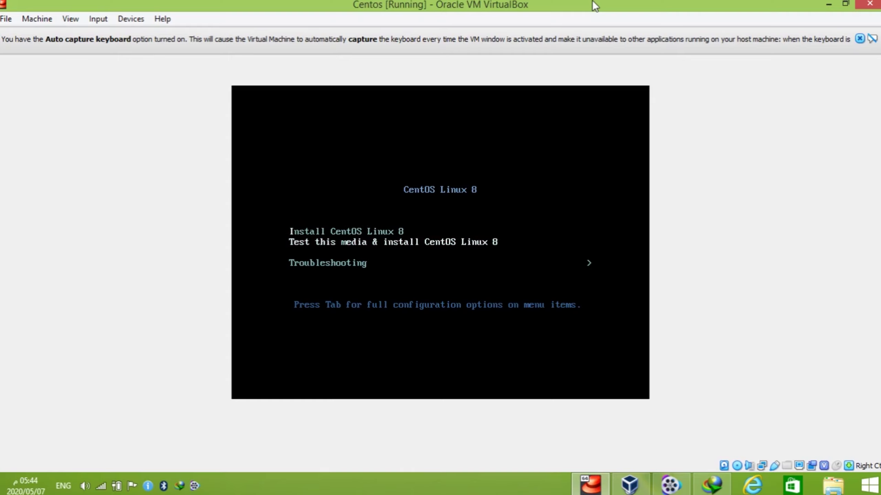
{"action": "key", "text": "Up"}
{"action": "key", "text": "Down"}
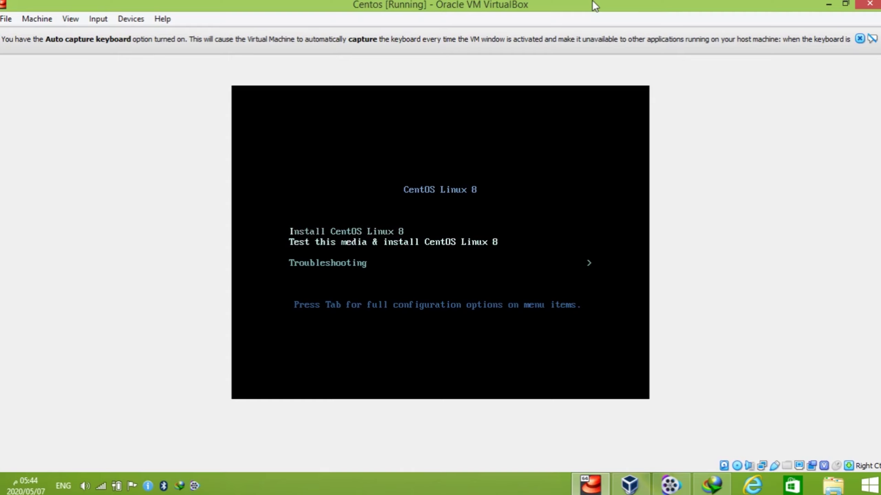
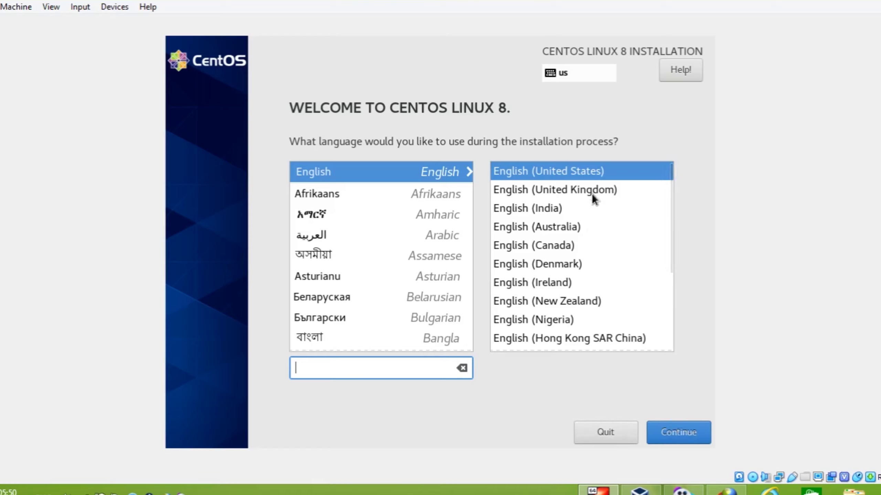
Continue the installation in English (United States) and set the time zone to region Europe, city Berlin.
{"action": "left_click", "coordinate": [680, 436]}
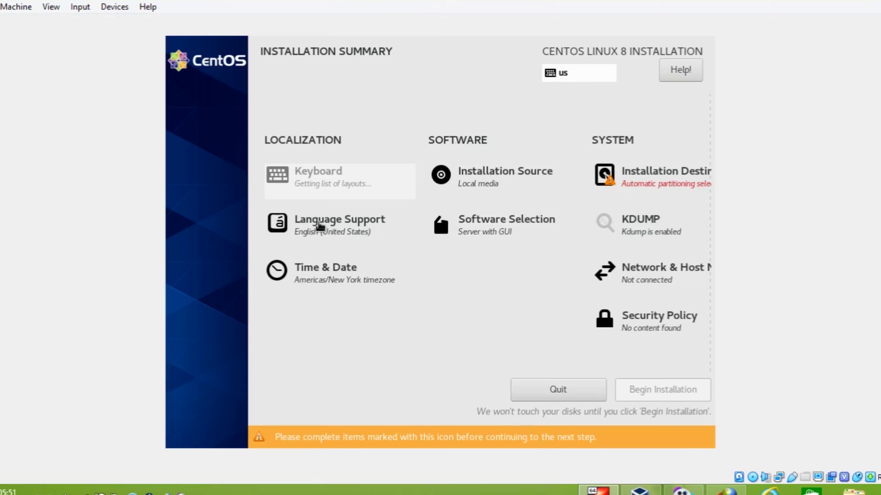
{"action": "left_click", "coordinate": [323, 273]}
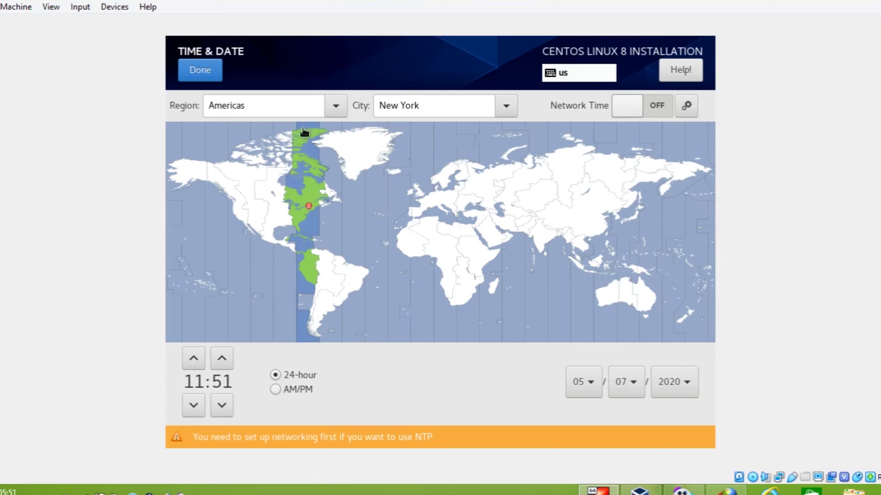
{"action": "left_click", "coordinate": [335, 106]}
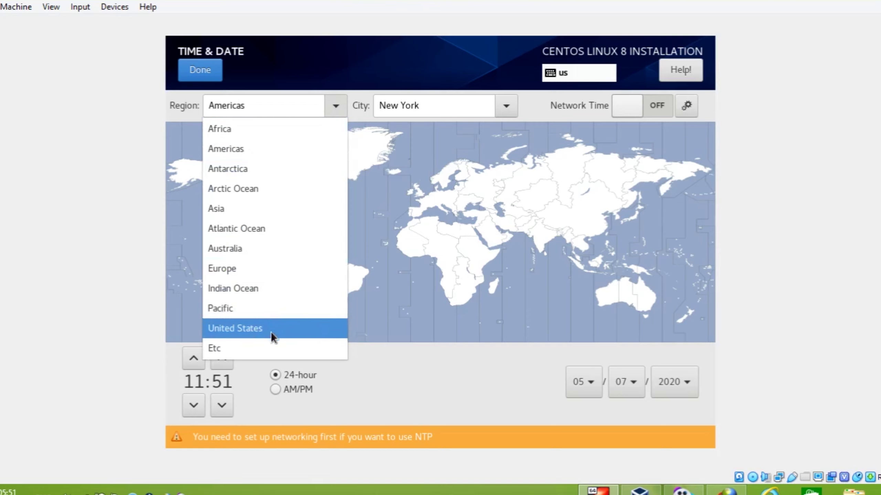
{"action": "key", "text": "Escape"}
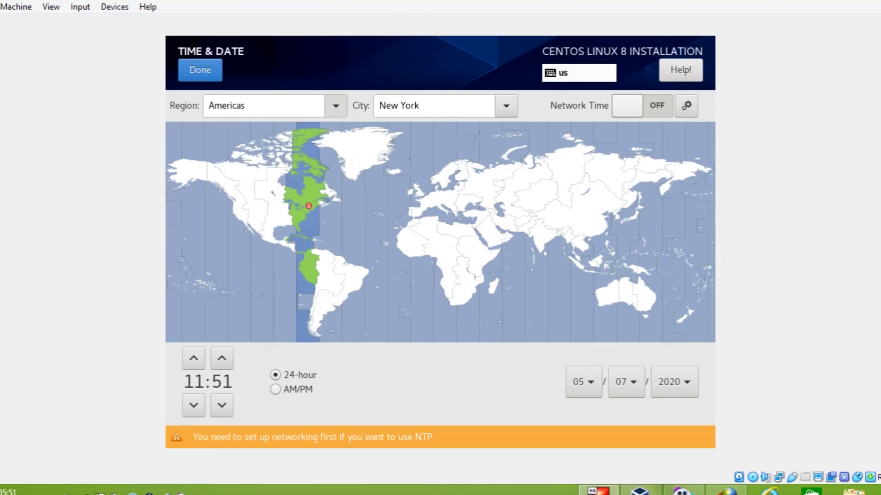
{"action": "left_click", "coordinate": [506, 107]}
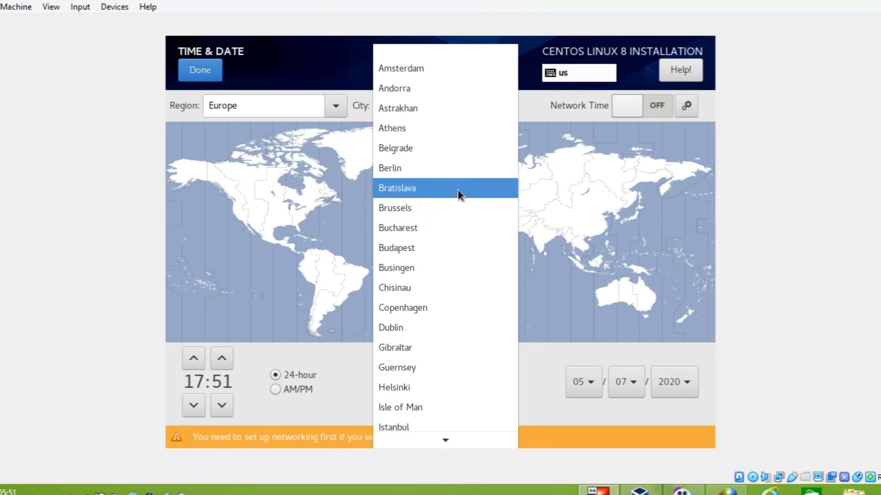
{"action": "left_click", "coordinate": [463, 173]}
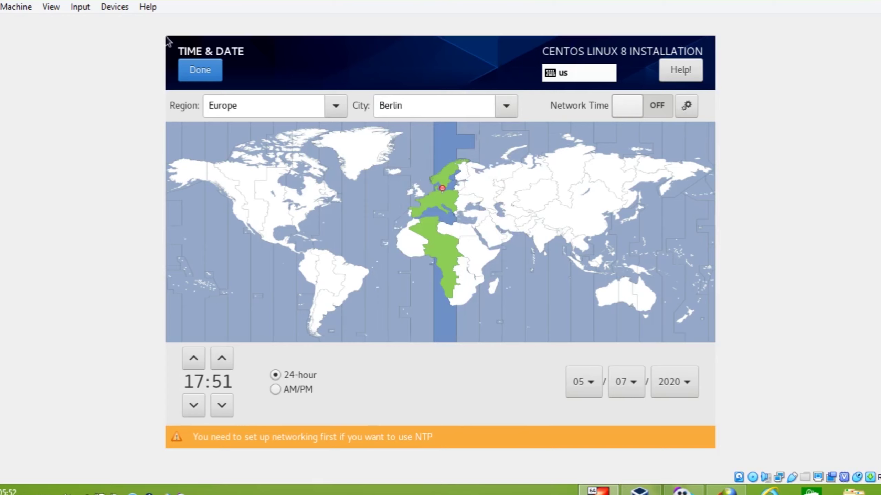
{"action": "left_click", "coordinate": [192, 65]}
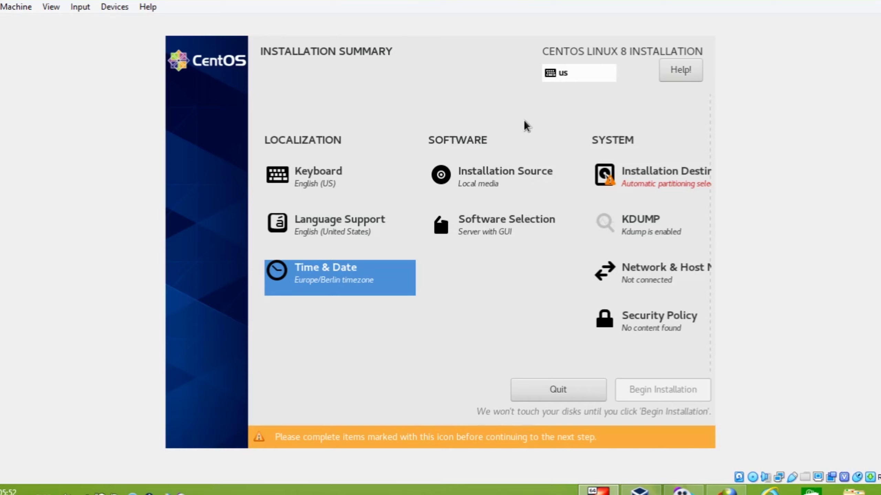
Review the installation source settings and accept the auto-detected installation media with the AppStream repository enabled.
{"action": "left_click", "coordinate": [491, 172]}
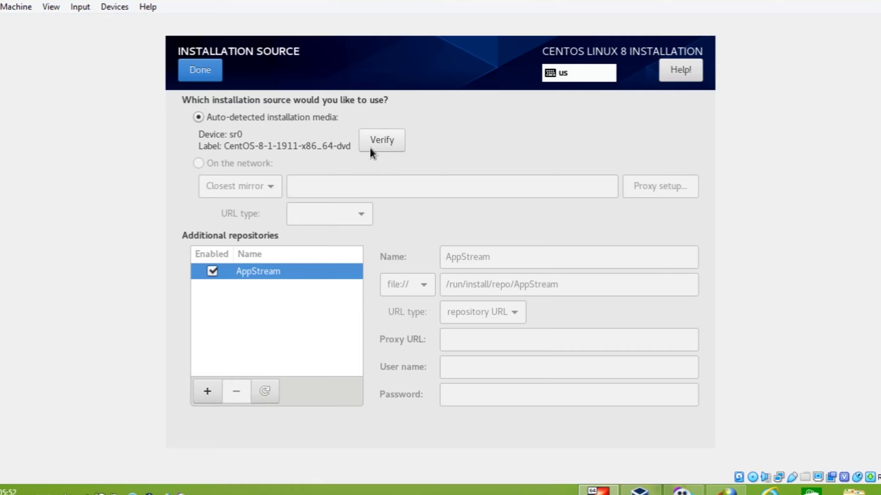
{"action": "left_click", "coordinate": [203, 73]}
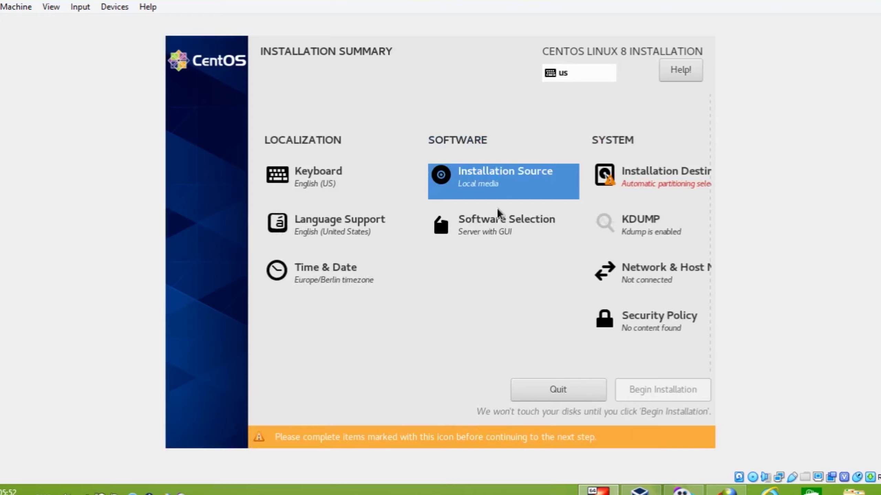
Open the installation destination settings from the installation summary.
{"action": "left_click", "coordinate": [643, 180]}
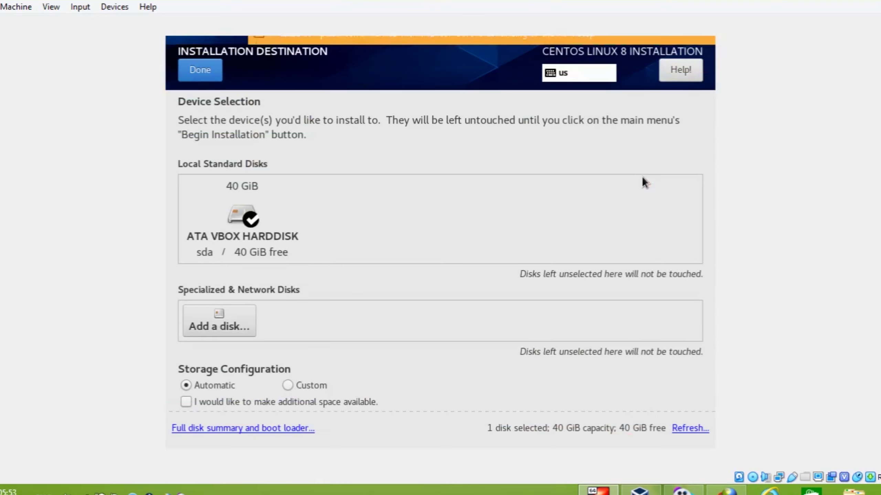